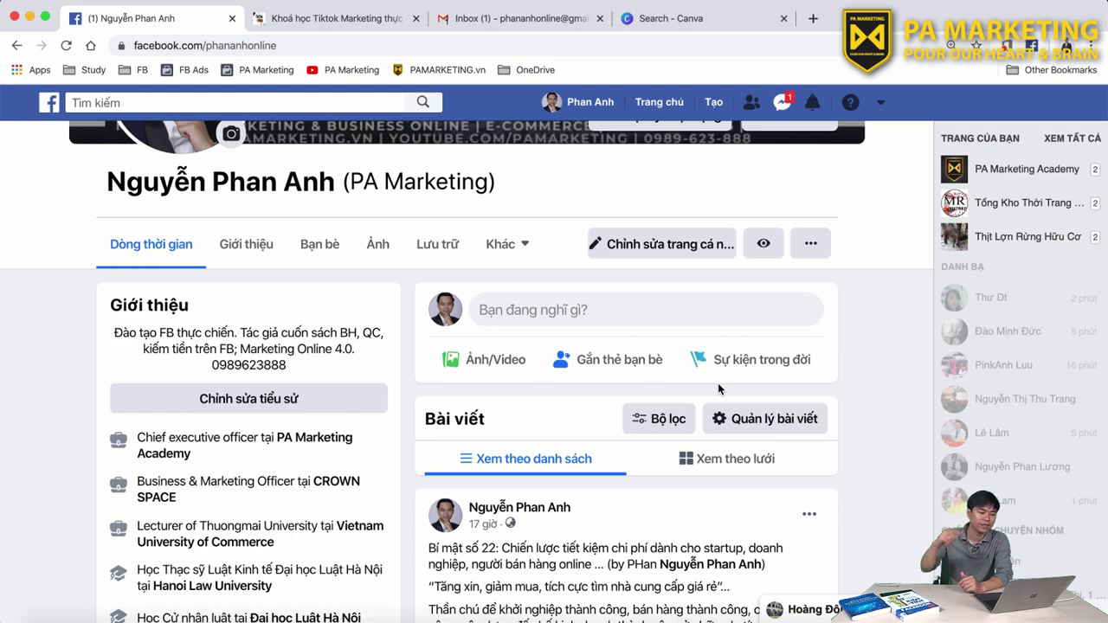
Step: Start creating an ad (Quảng cáo) from the Facebook profile page
scroll(718, 389, "up", 3)
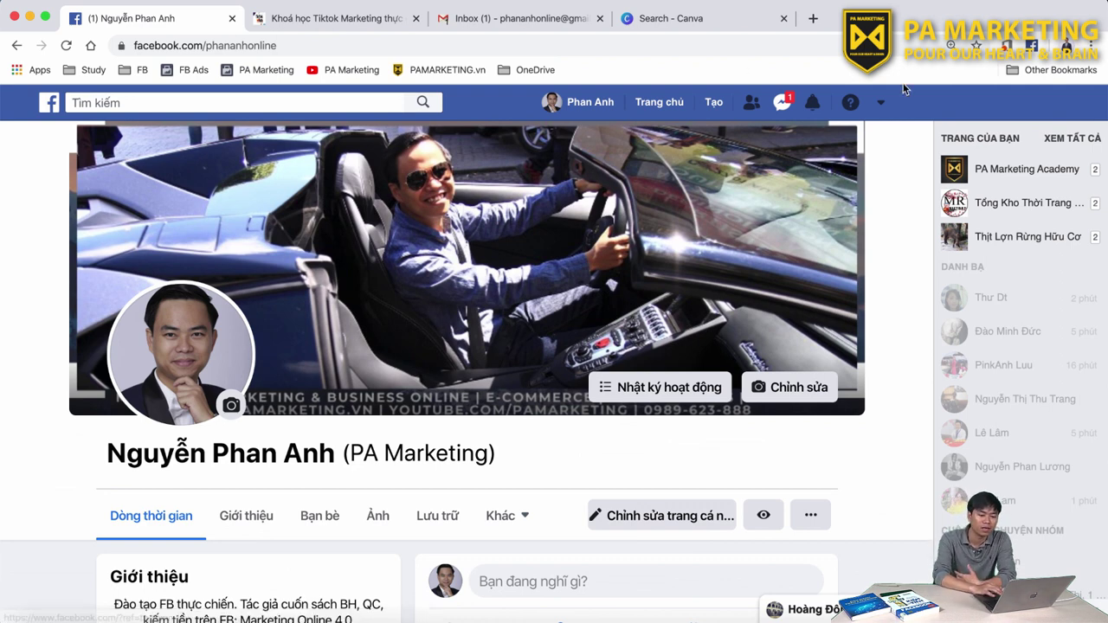
left_click(882, 102)
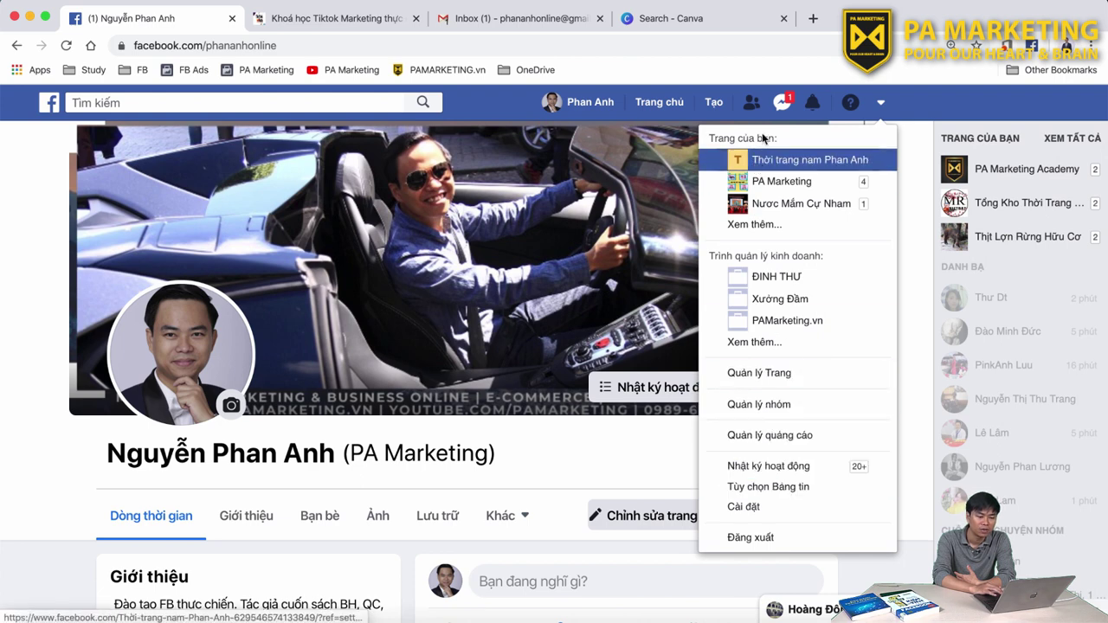
left_click(728, 105)
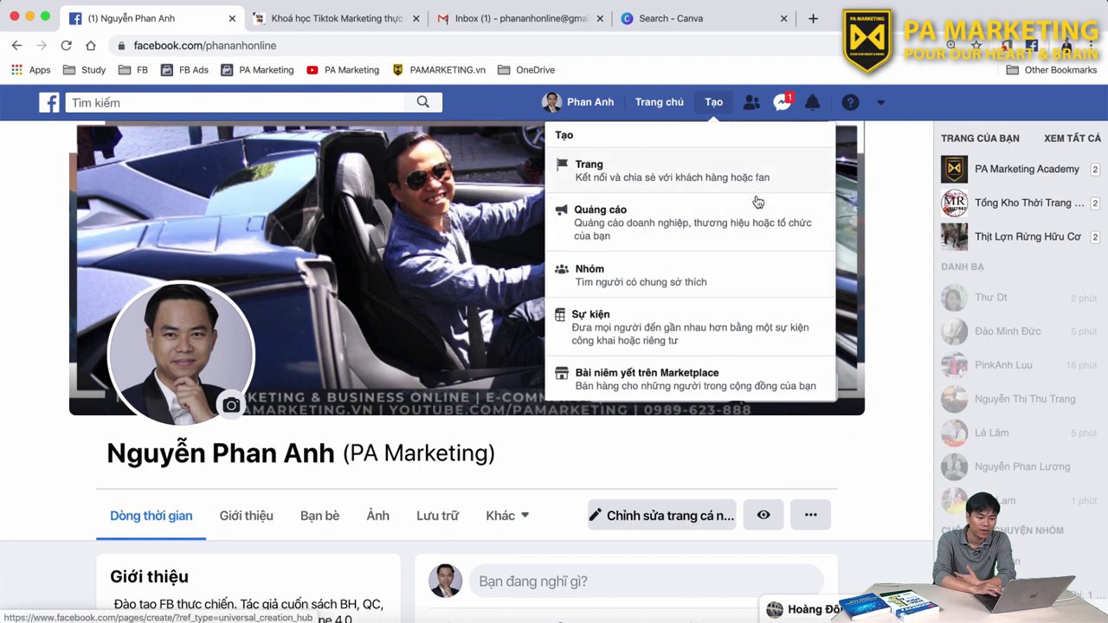
left_click(676, 226)
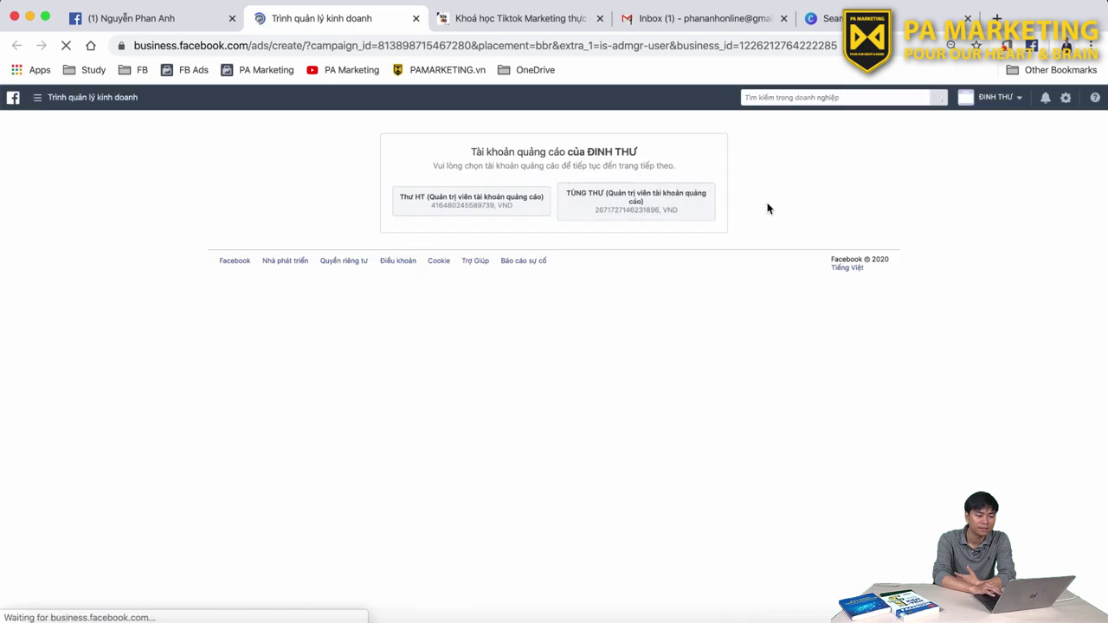
Step: Switch to the Xưởng Đầm business and select its ad account for the new ad
left_click(1005, 99)
left_click(938, 231)
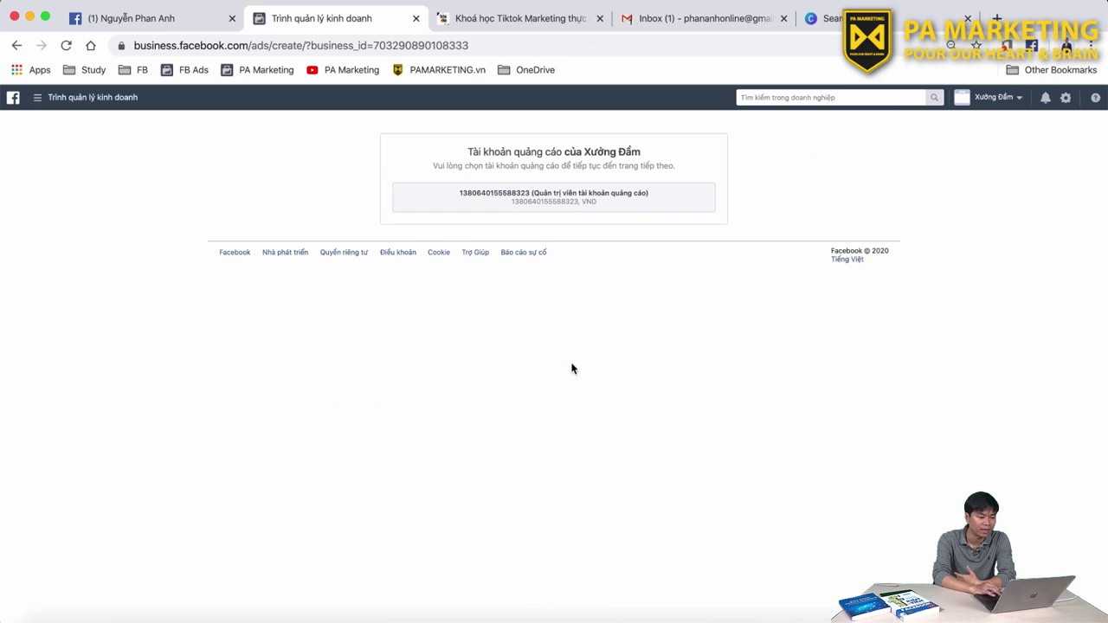
left_click(552, 201)
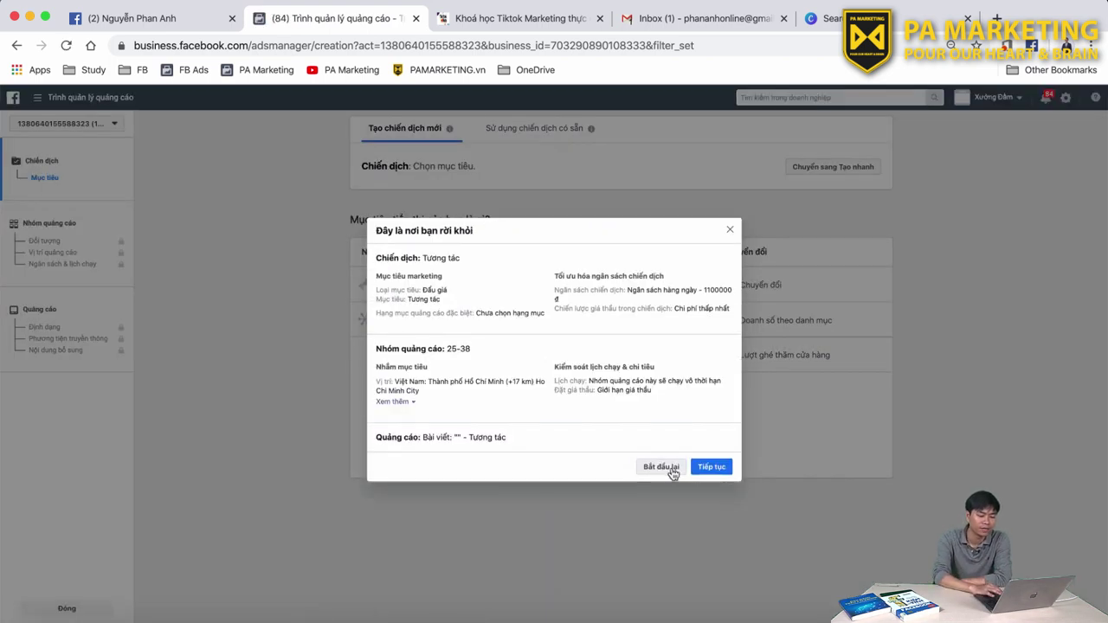
Step: Discard the unfinished campaign draft and start the campaign creation over
left_click(668, 467)
key("super+equal")
key("super+equal")
key("super+equal")
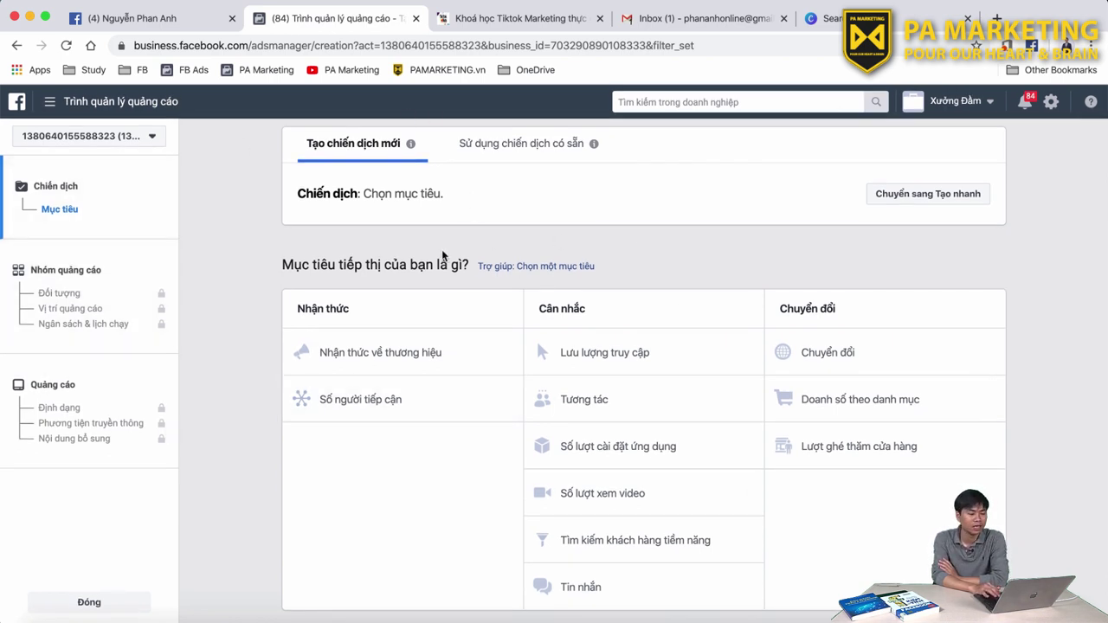
Step: Go from the Facebook profile to ad management (Quản lý quảng cáo) and view the list of available businesses
left_click(130, 17)
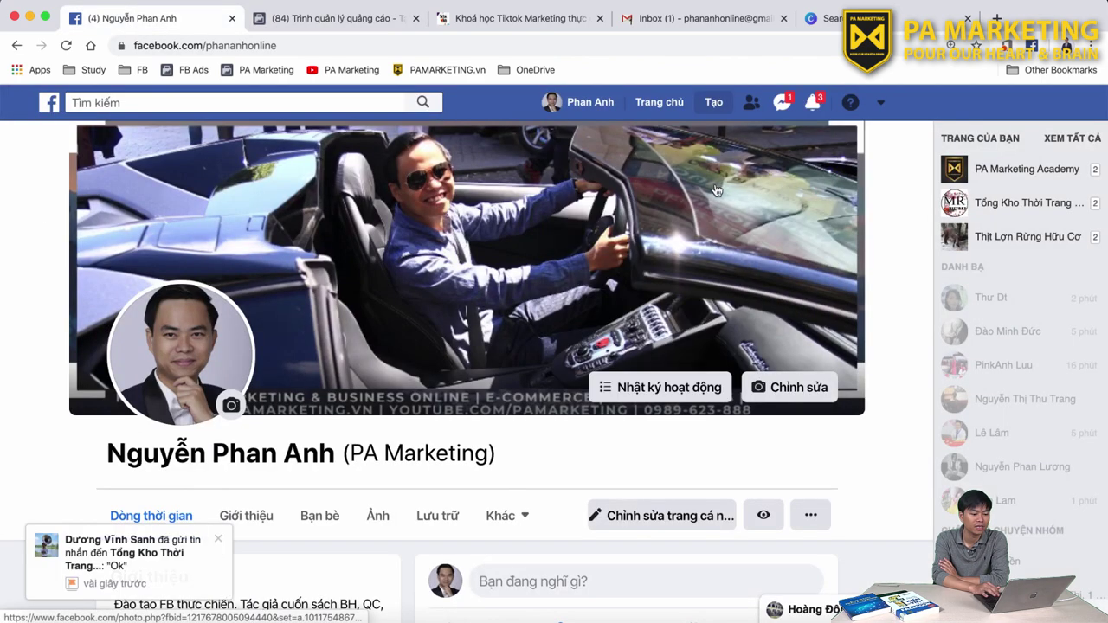
left_click(730, 111)
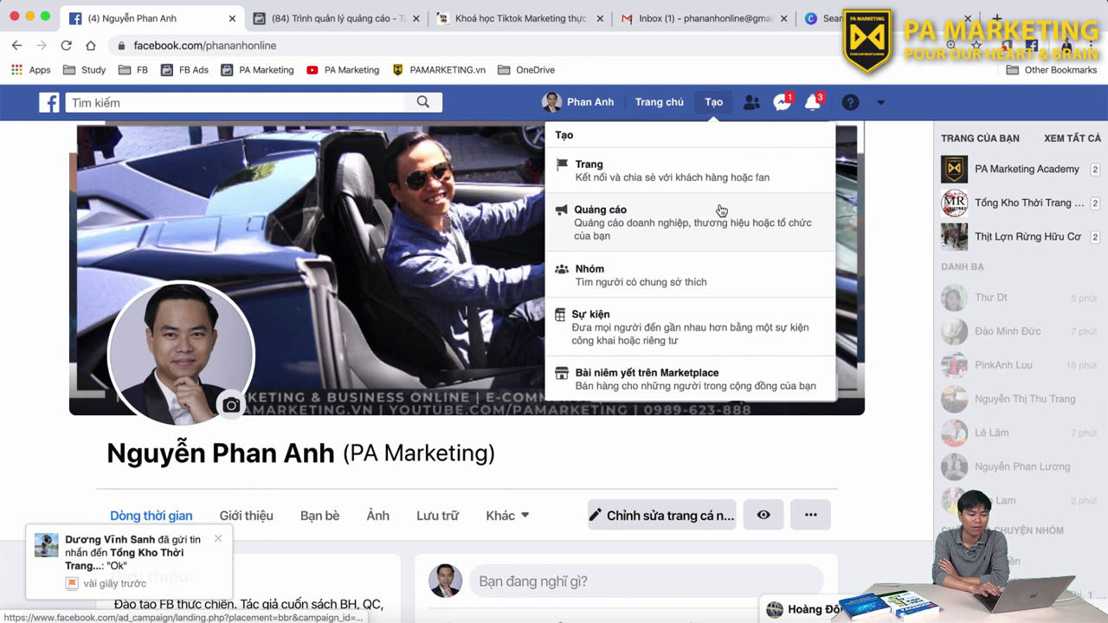
left_click(880, 103)
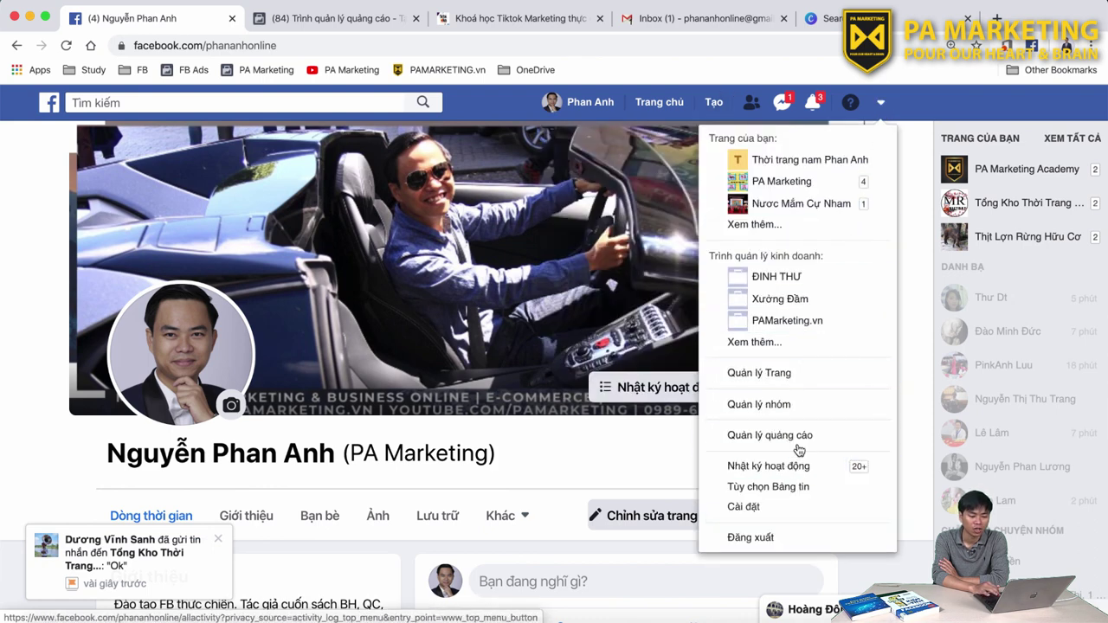
left_click(741, 436)
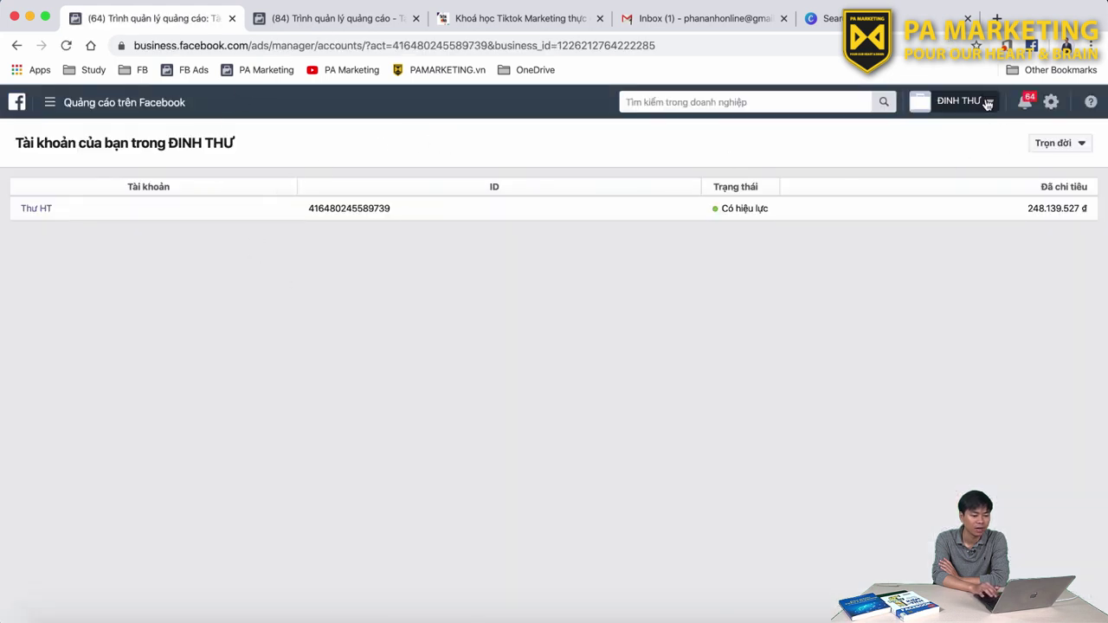
left_click(959, 101)
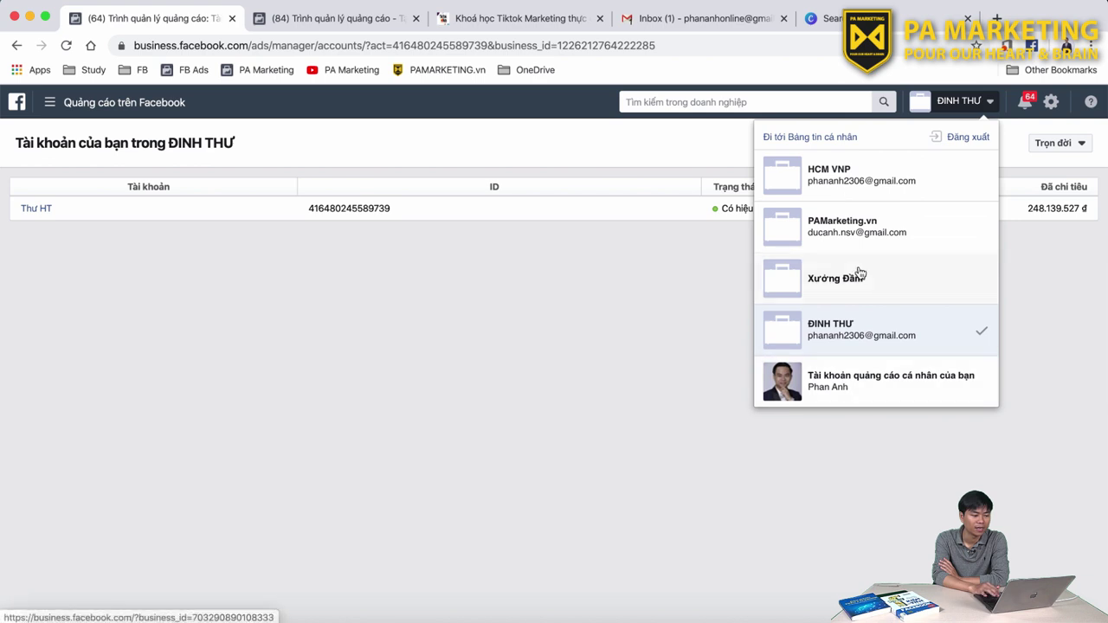
Step: Return to the campaign creation page and examine the marketing objective groups Nhận thức and Cân nhắc
left_click(348, 19)
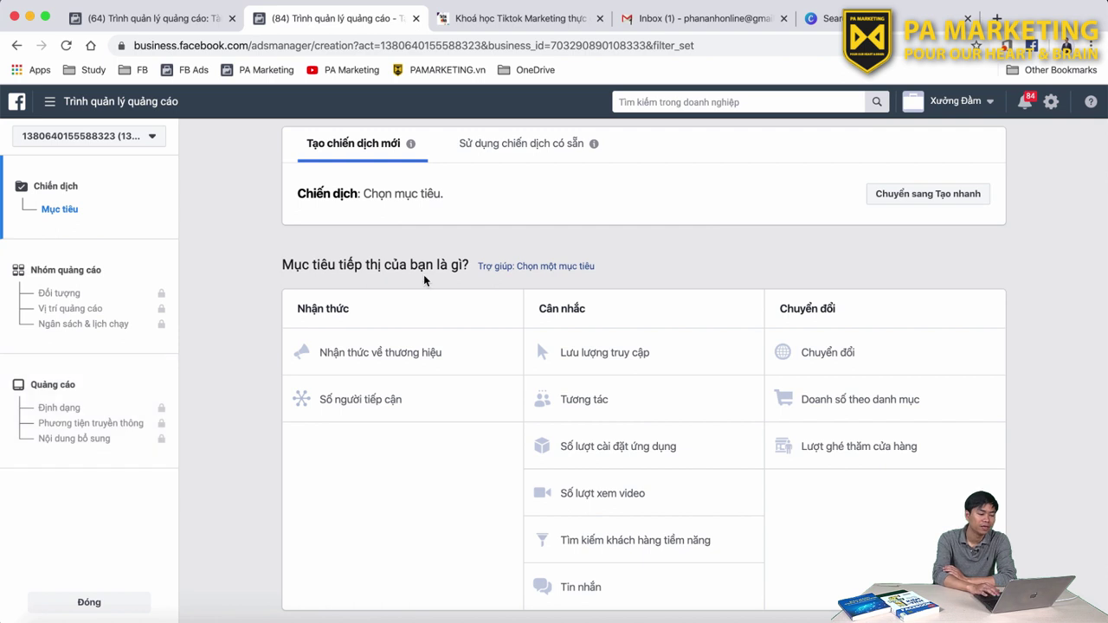
scroll(602, 321, "down", 1)
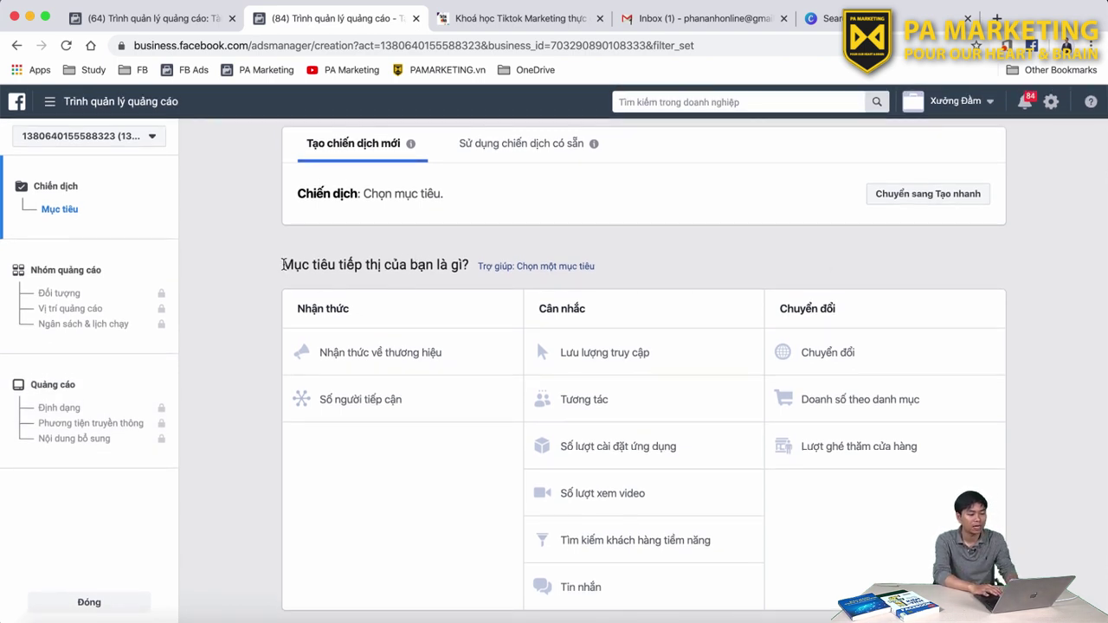
left_click_drag(282, 265, 471, 268)
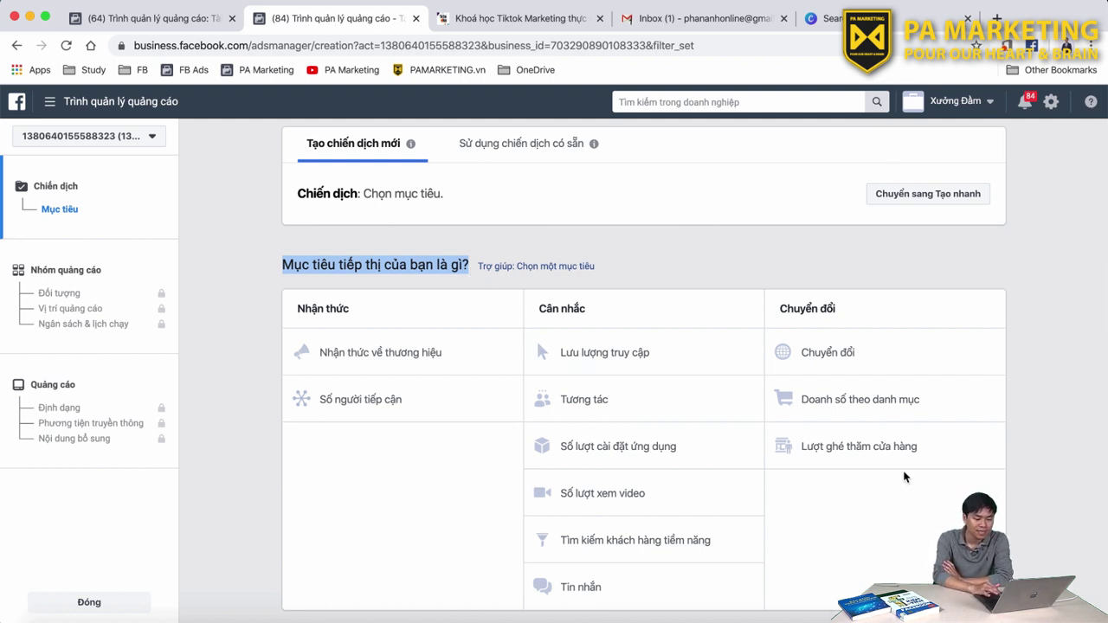
scroll(506, 431, "down", 1)
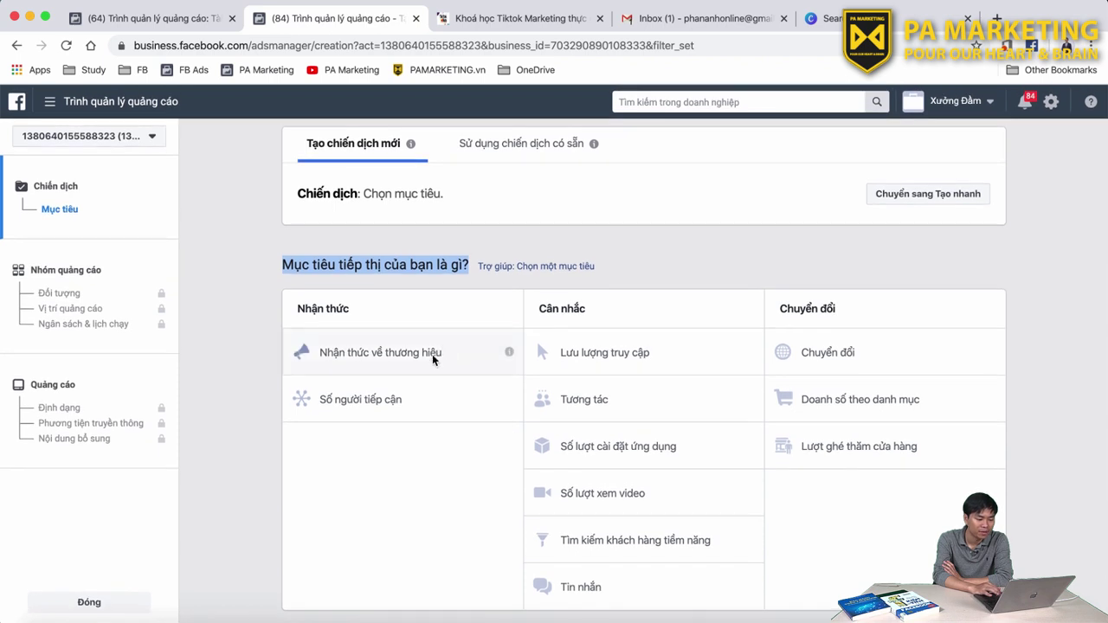
left_click(363, 323)
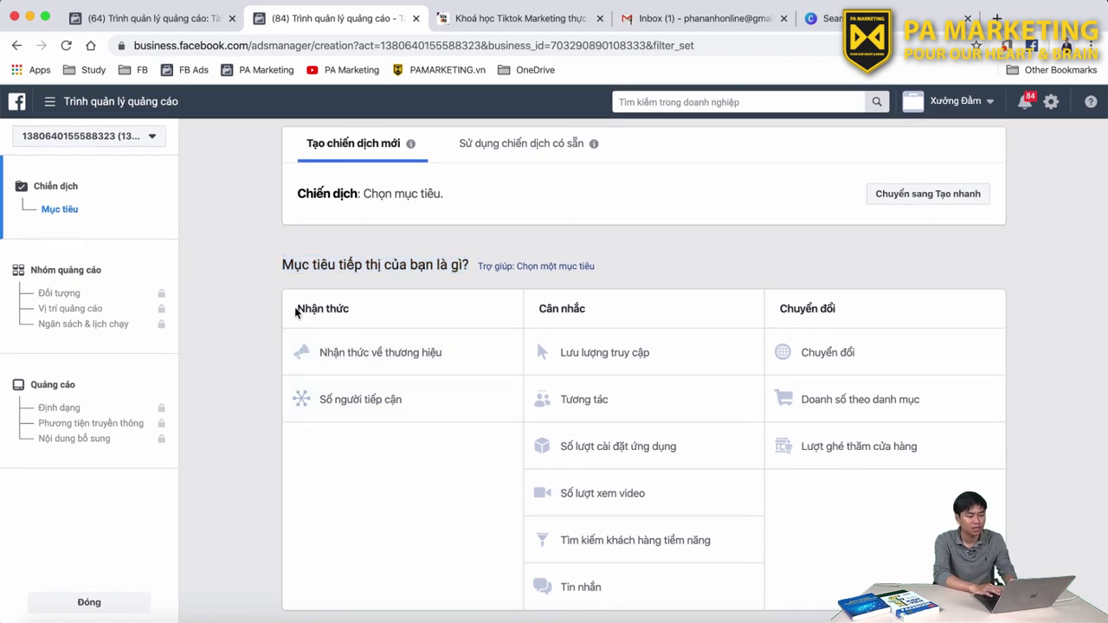
left_click_drag(296, 309, 370, 313)
left_click(371, 313)
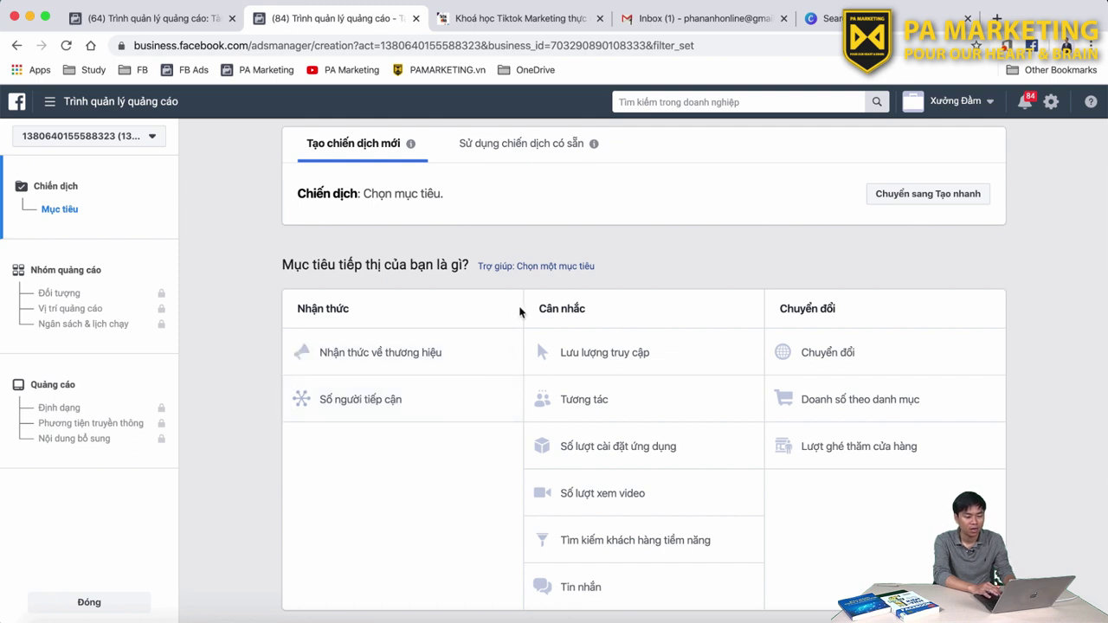
left_click_drag(538, 310, 587, 314)
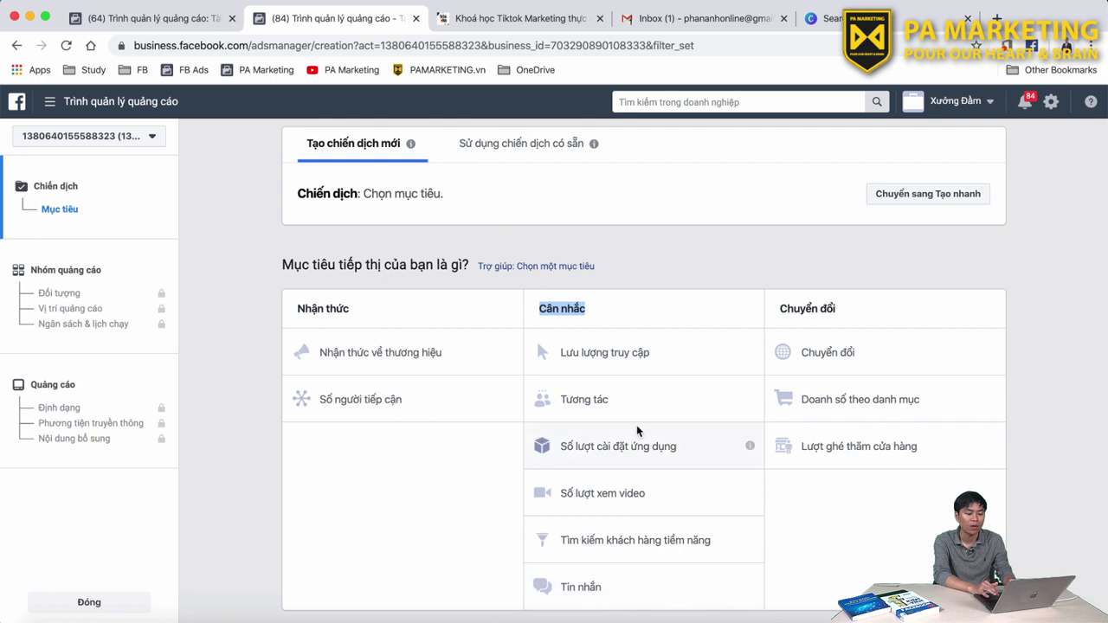
Step: Try each Cân nhắc objective in turn, from Lưu lượng truy cập and Tương tác through to Tin nhắn
left_click(568, 352)
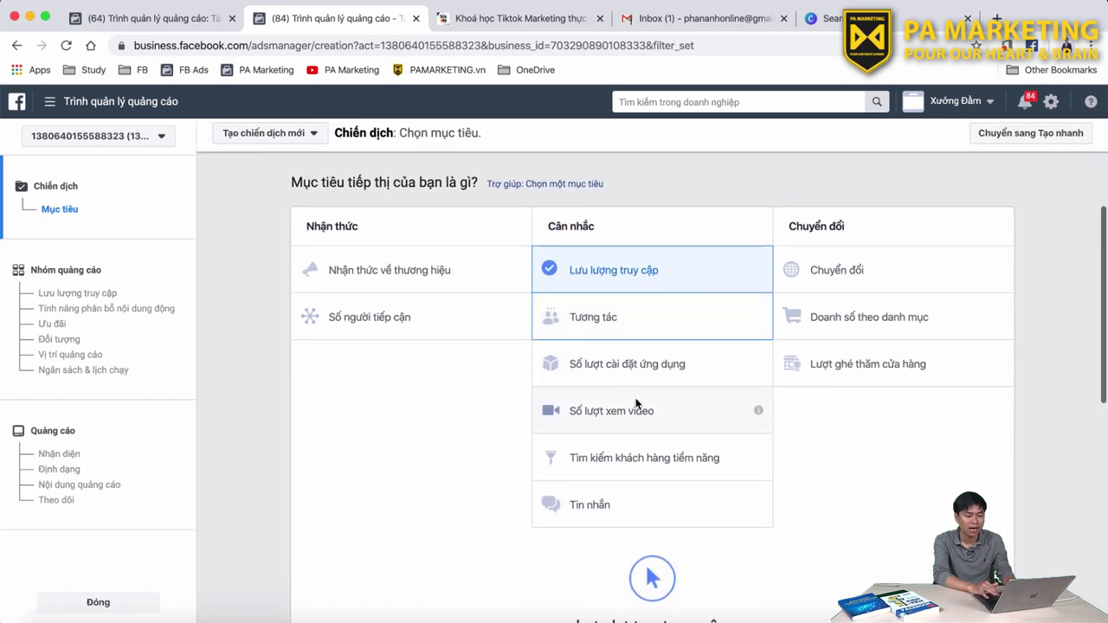
left_click(586, 316)
scroll(682, 295, "up", 5)
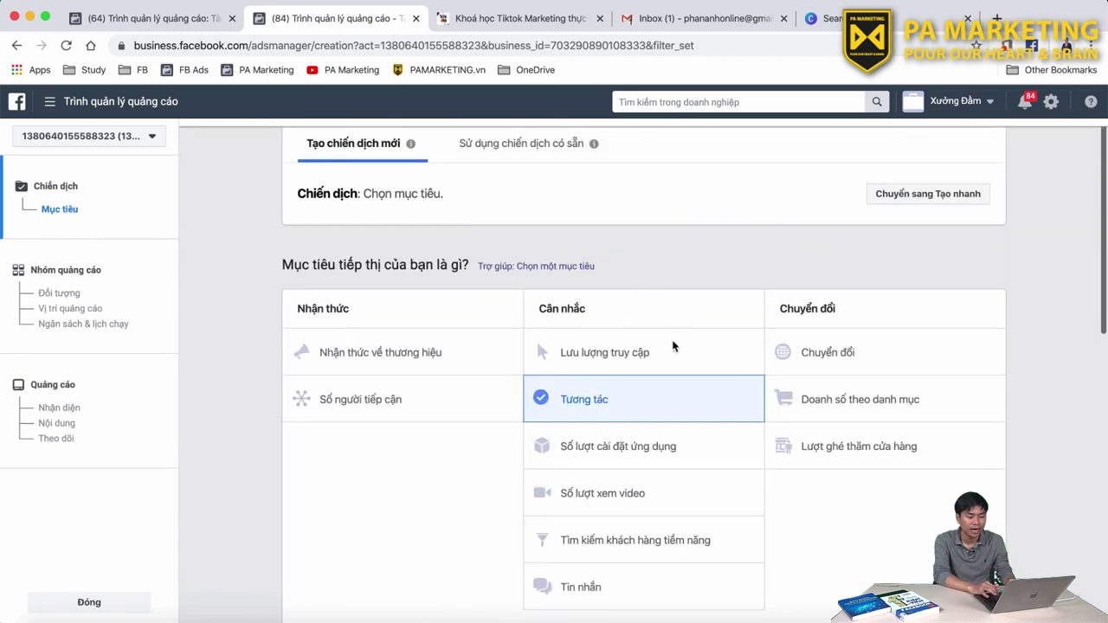
left_click(632, 455)
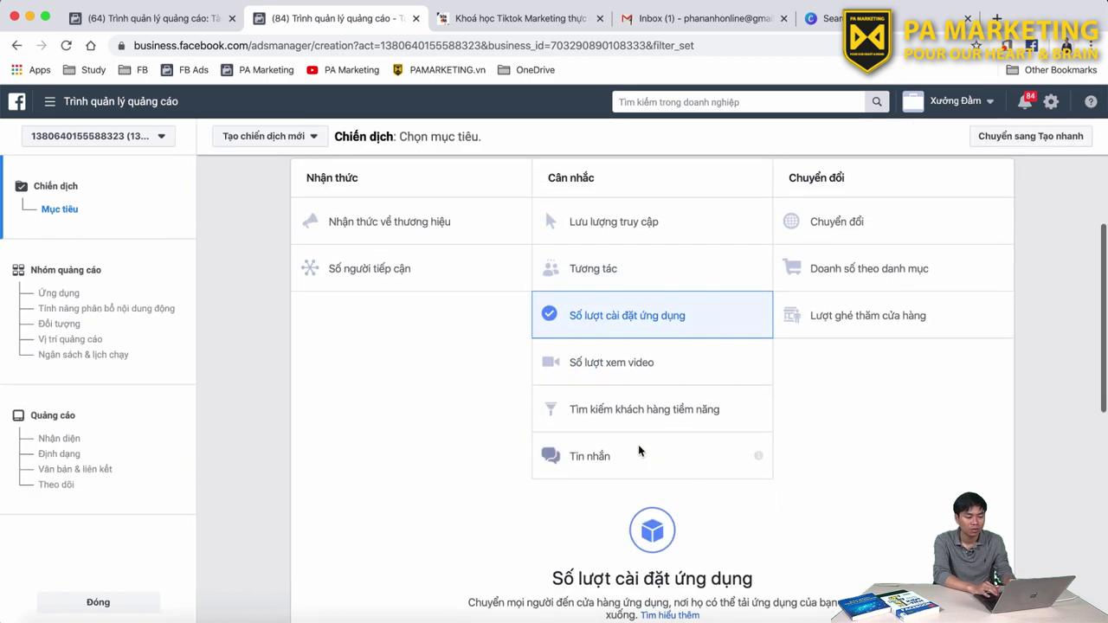
left_click(631, 366)
scroll(631, 366, "up", 5)
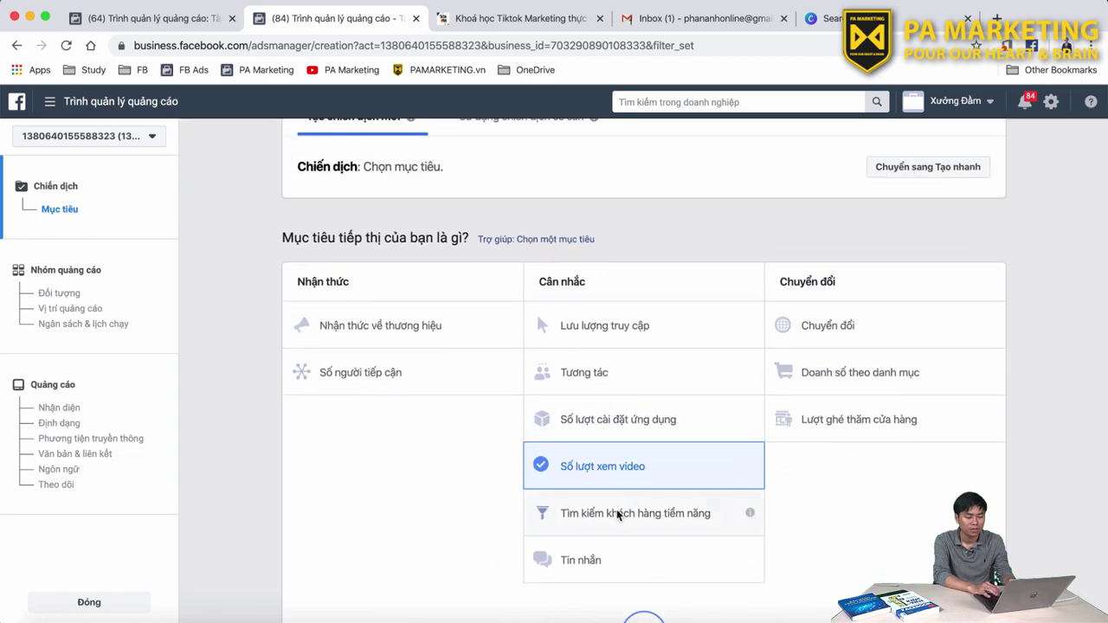
left_click(616, 509)
left_click(588, 442)
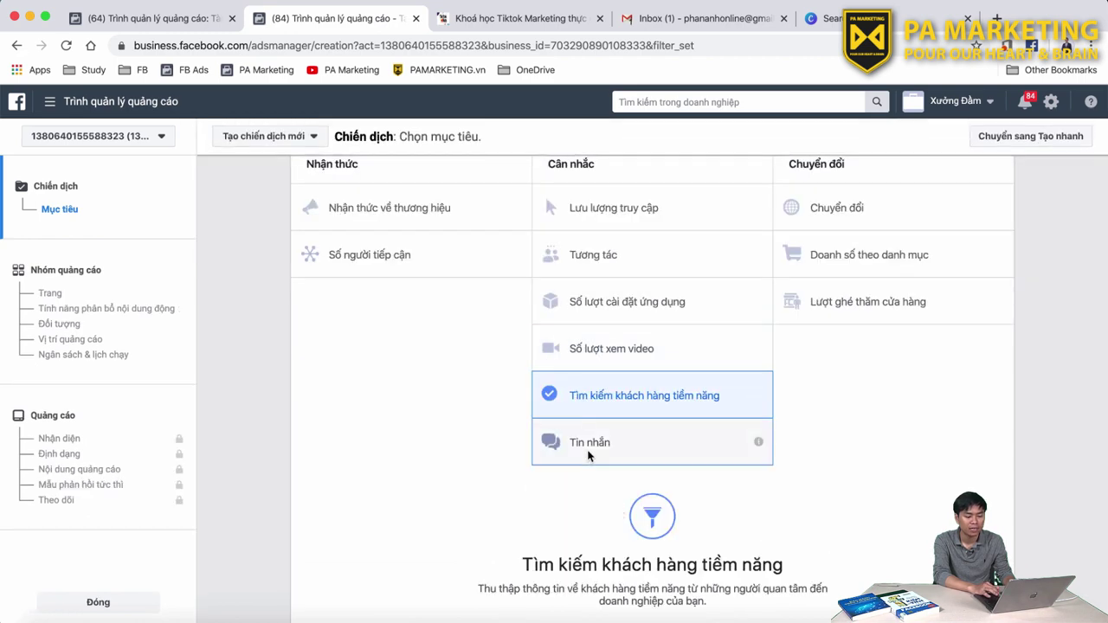
Step: Try the Chuyển đổi group's objectives in turn: Chuyển đổi, Doanh số theo danh mục and Lượt ghé thăm cửa hàng
scroll(588, 456, "up", 10)
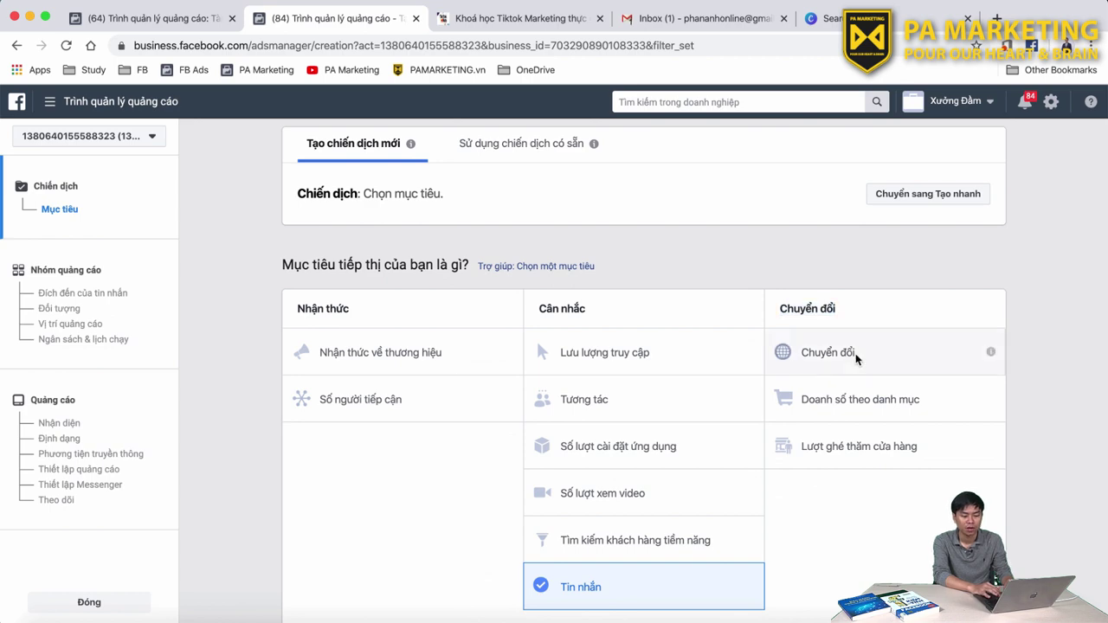
left_click(782, 352)
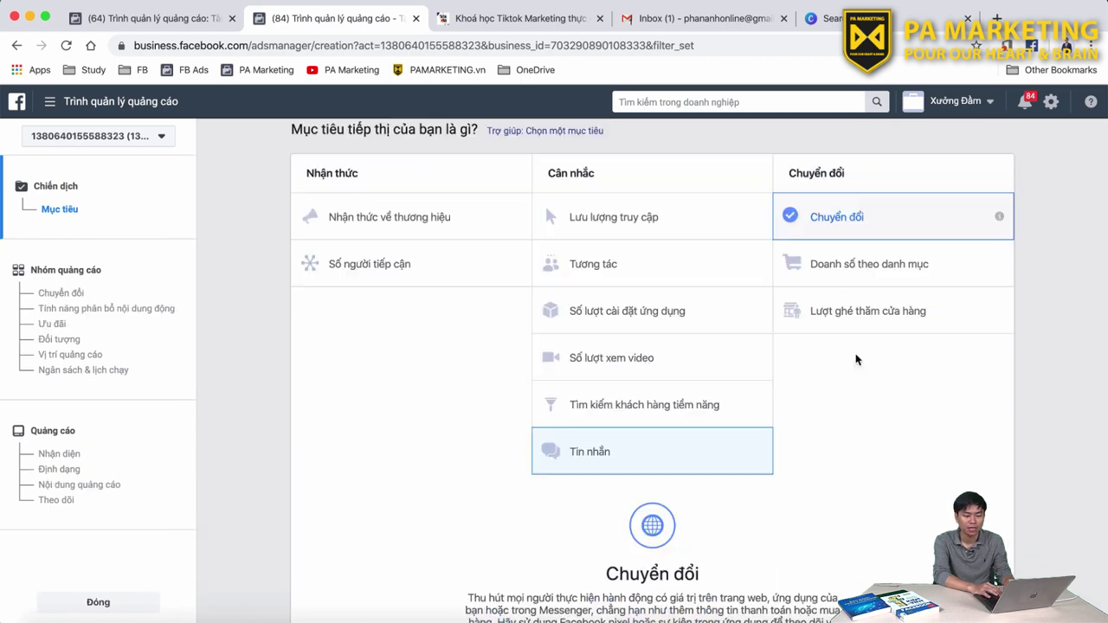
left_click(818, 265)
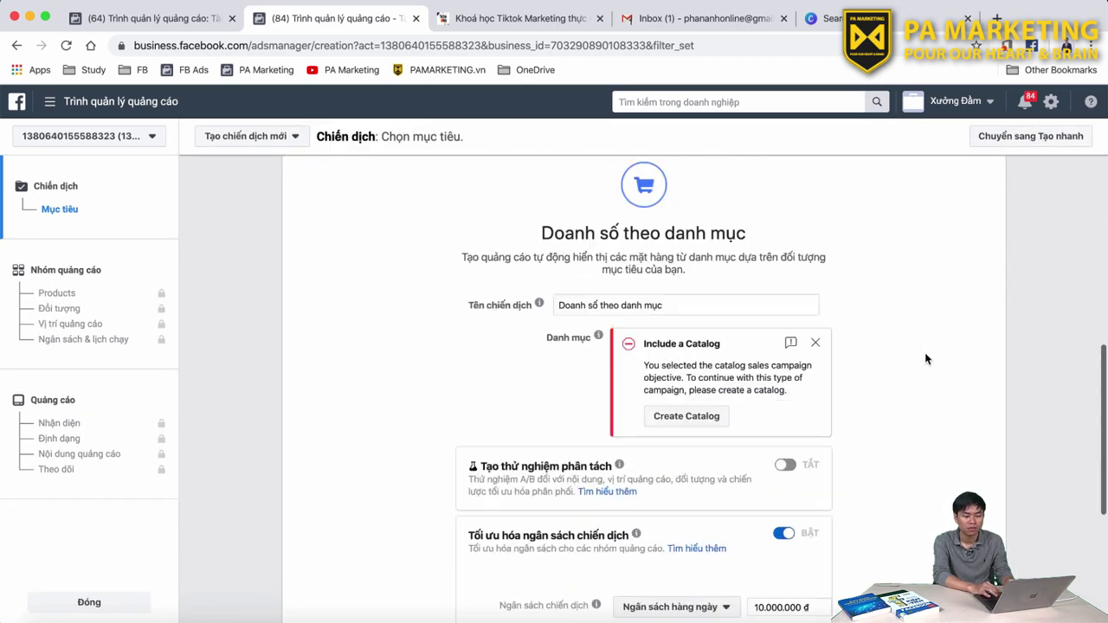
scroll(924, 359, "up", 5)
left_click(859, 443)
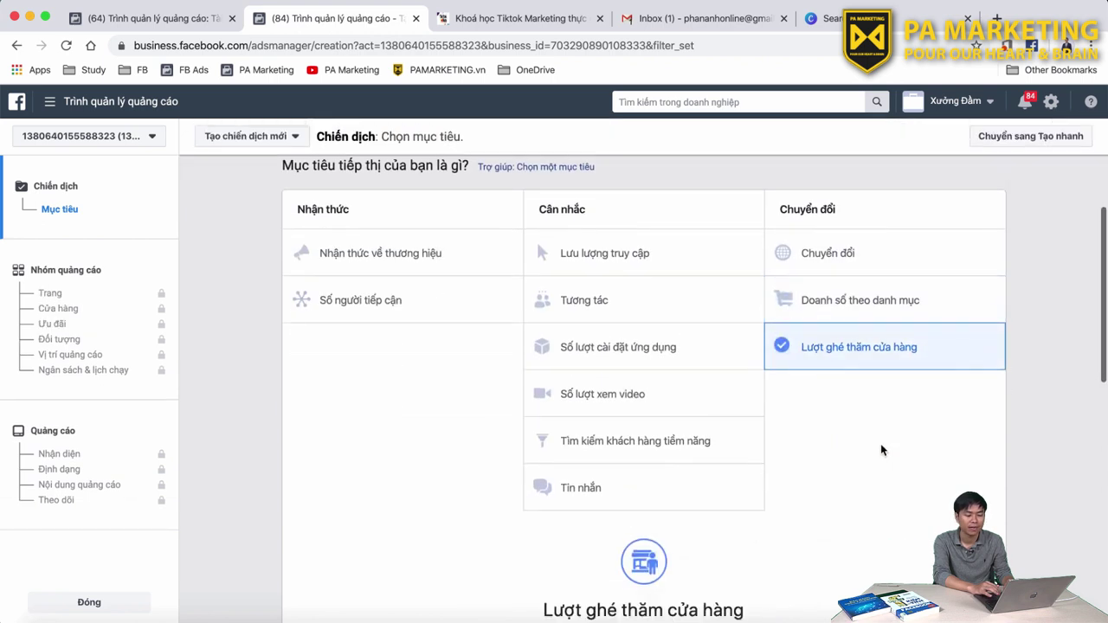
scroll(880, 450, "up", 2)
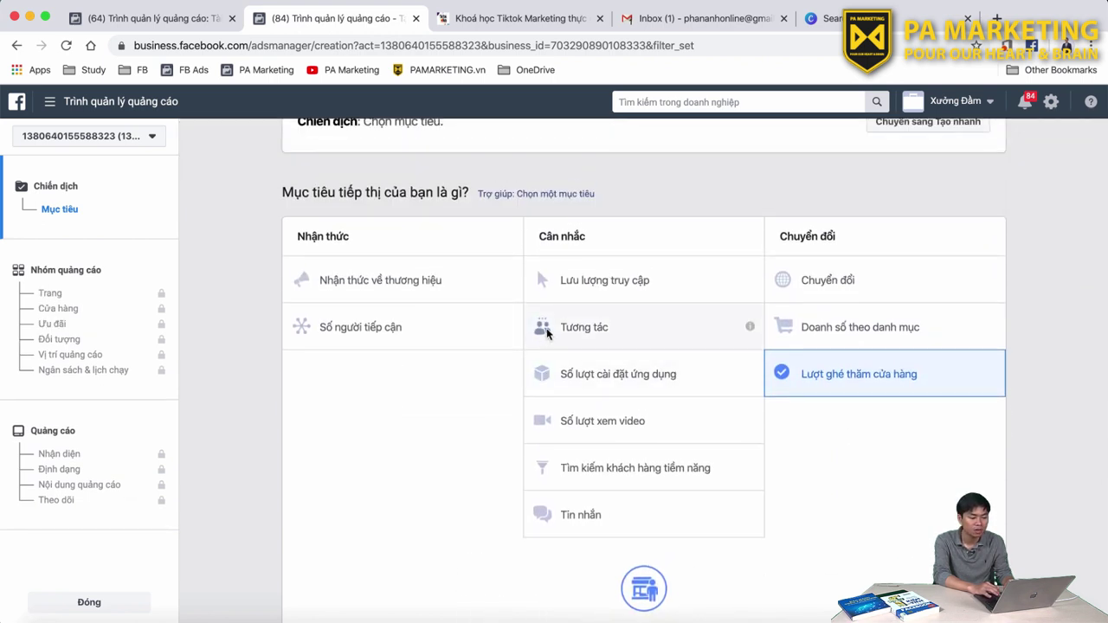
Step: Choose the Tương tác objective, compare its engagement types and set the type to Tương tác với bài viết
left_click(644, 331)
scroll(717, 356, "down", 3)
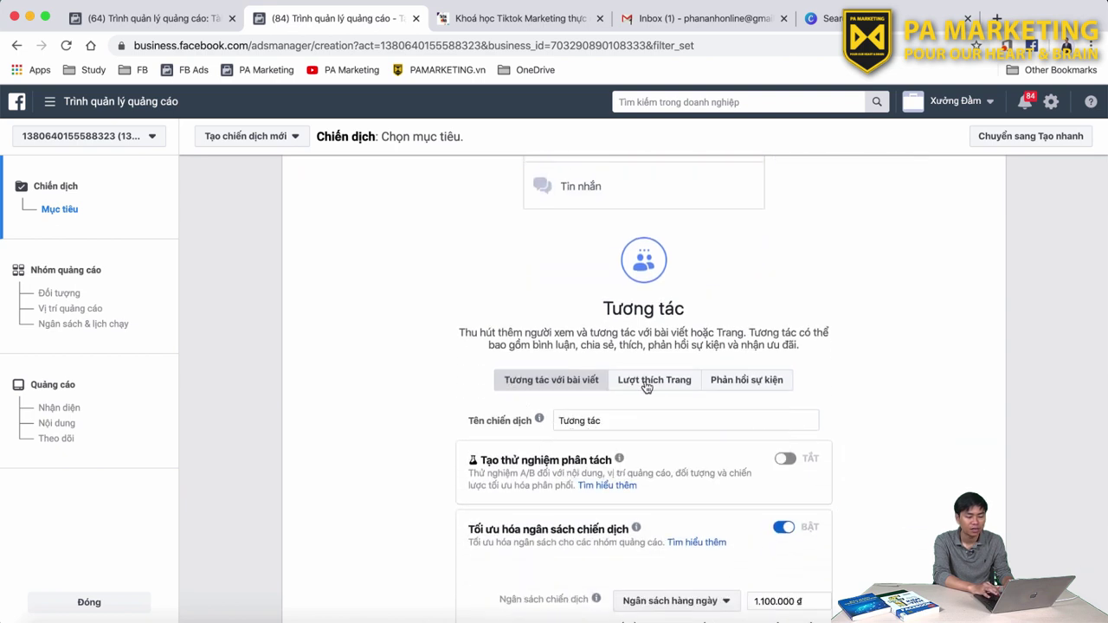
left_click(647, 385)
left_click(751, 386)
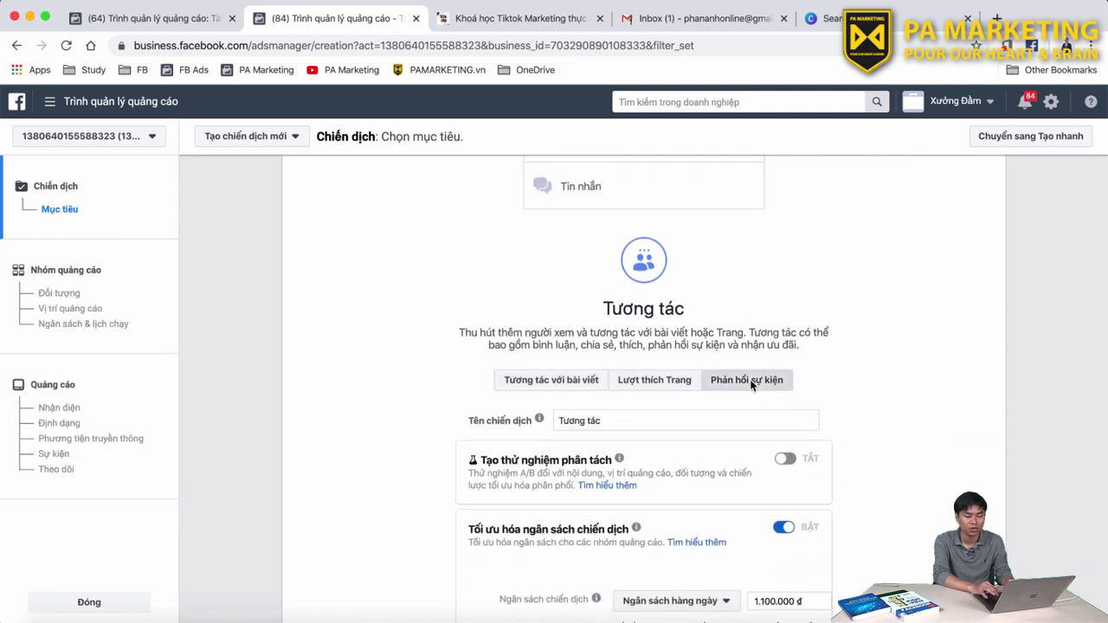
left_click(559, 383)
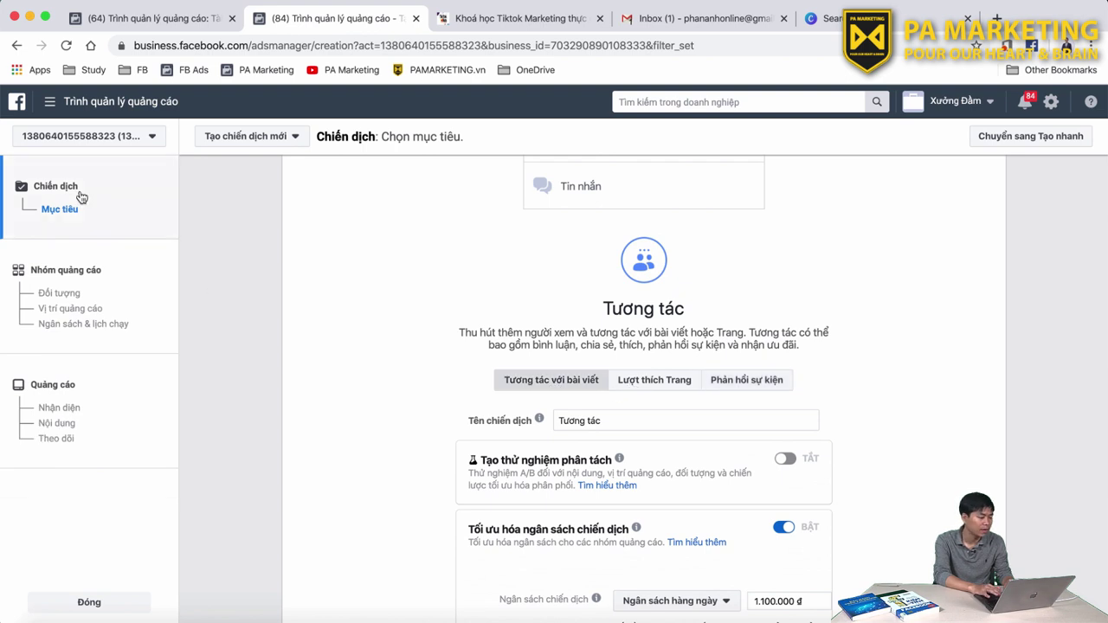
left_click(649, 389)
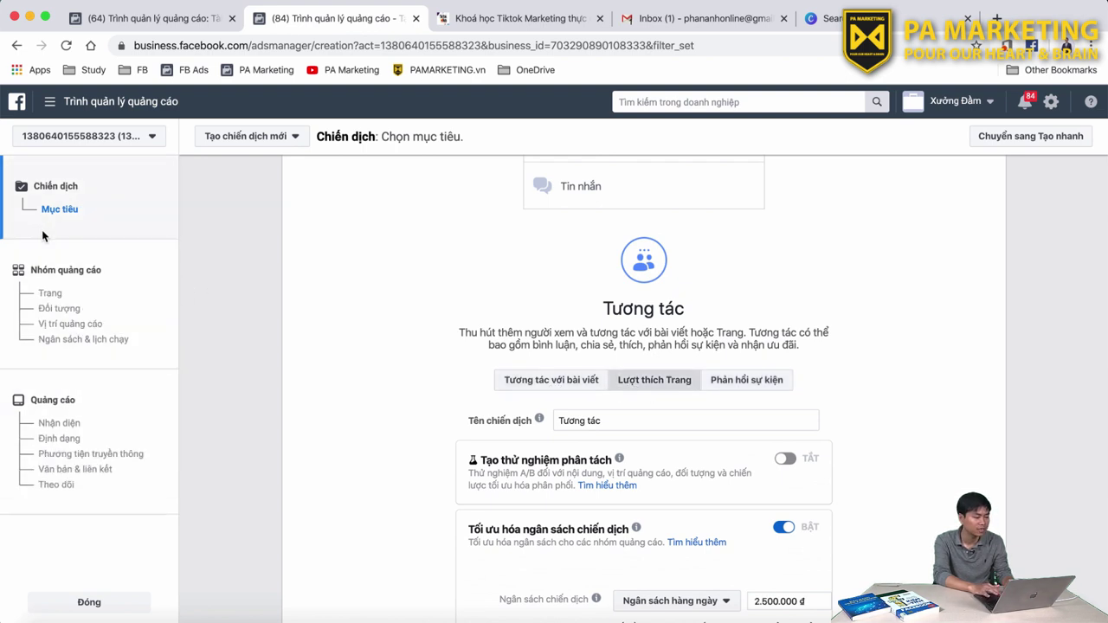
left_click(746, 384)
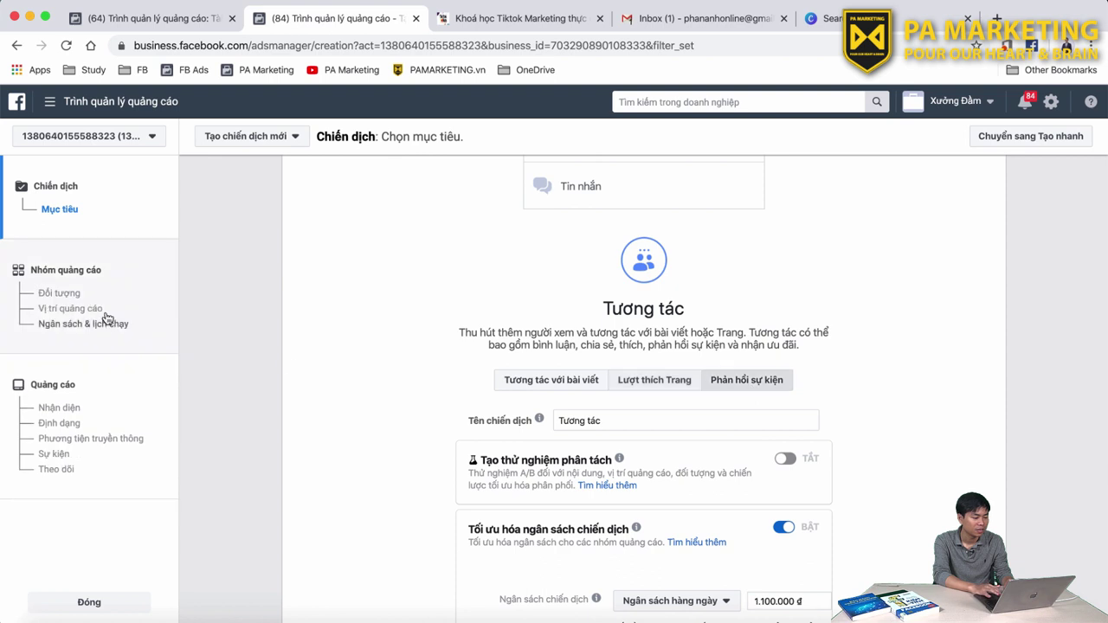
left_click(524, 384)
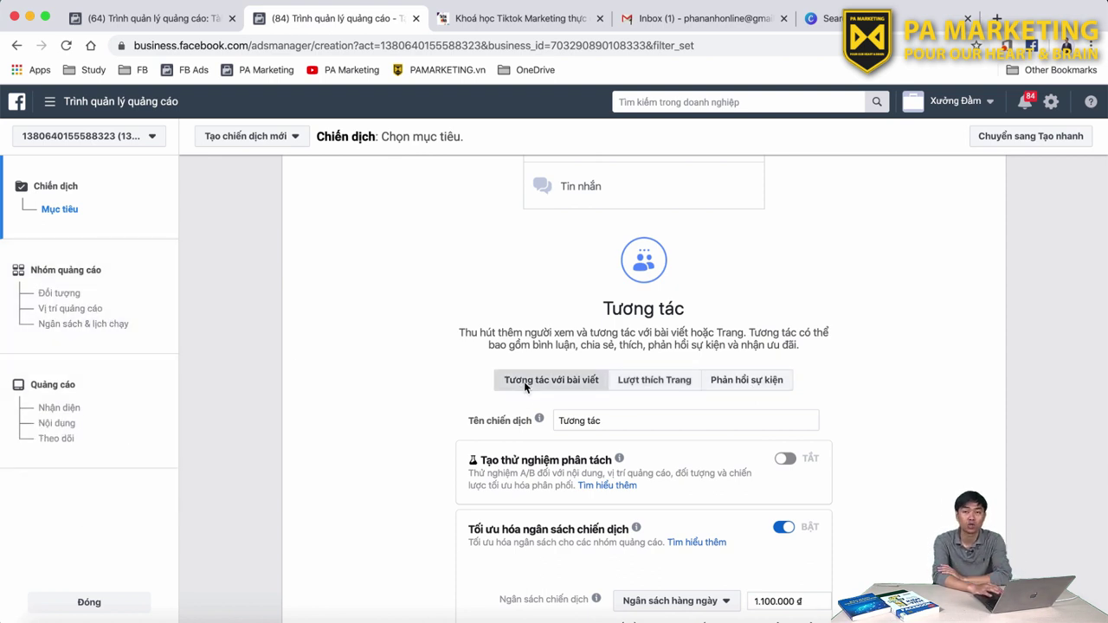
Step: Select the Nhận thức về thương hiệu objective in the Nhận thức group and look over the objective table
scroll(524, 381, "up", 5)
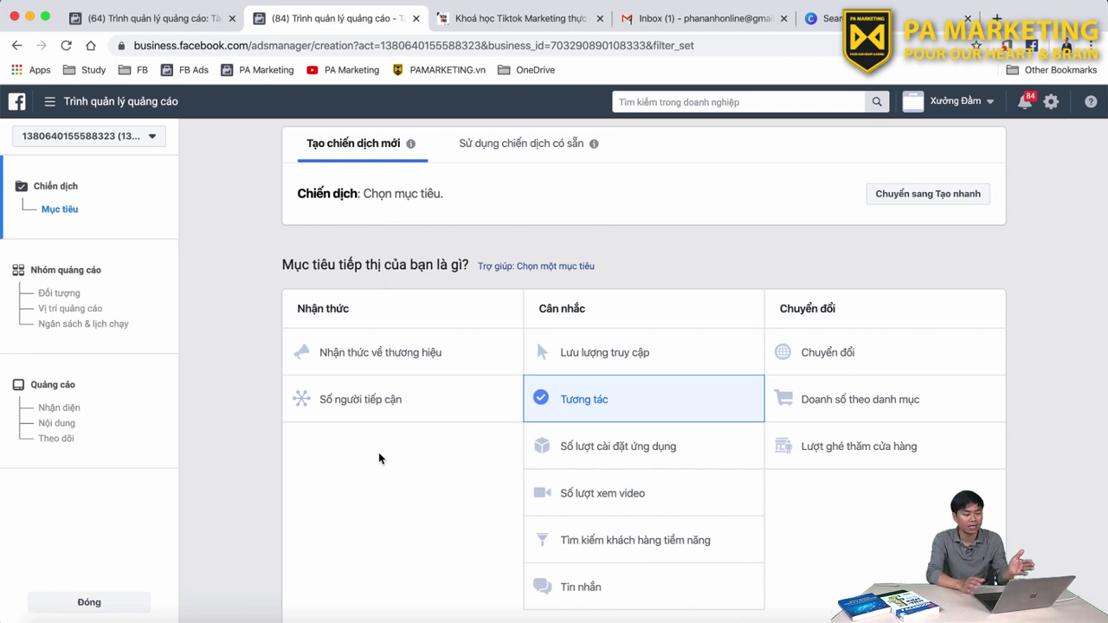
left_click(440, 369)
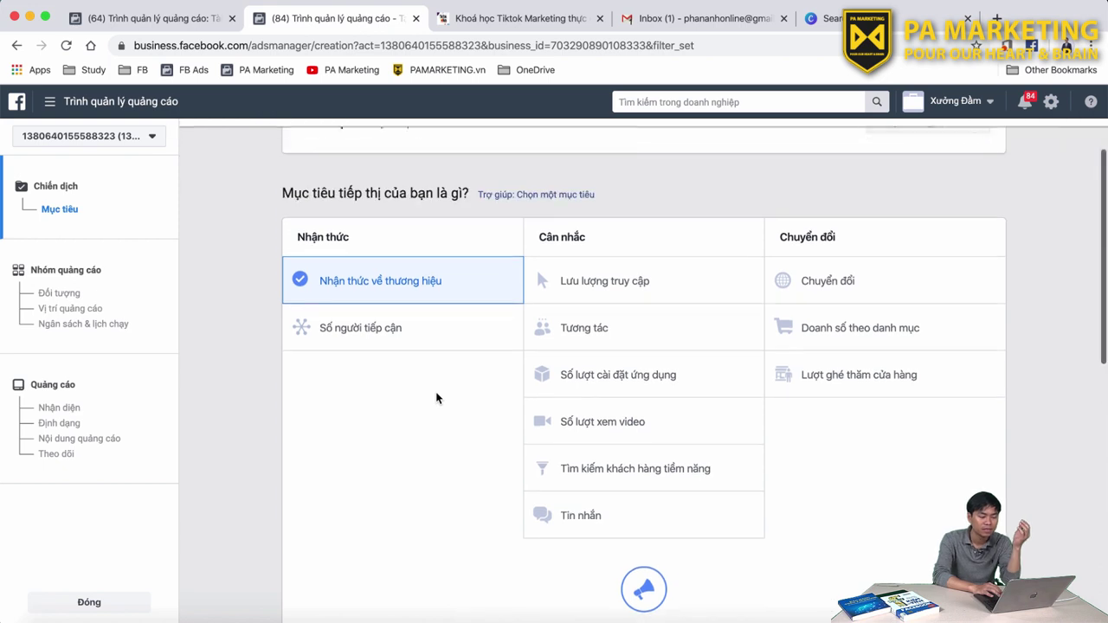
scroll(436, 398, "up", 3)
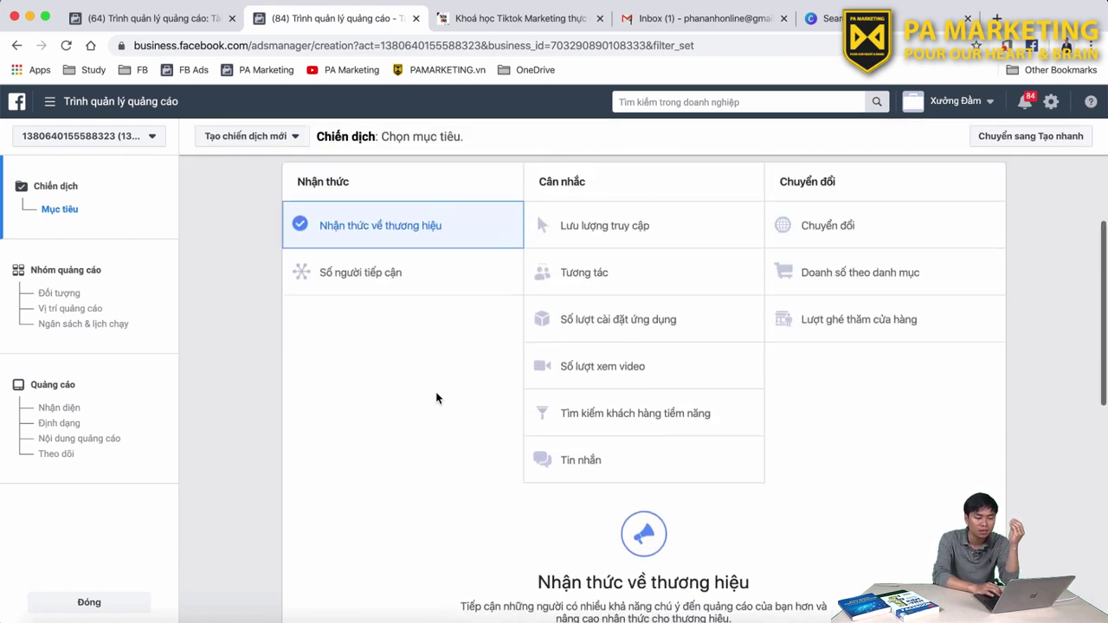
scroll(436, 398, "up", 2)
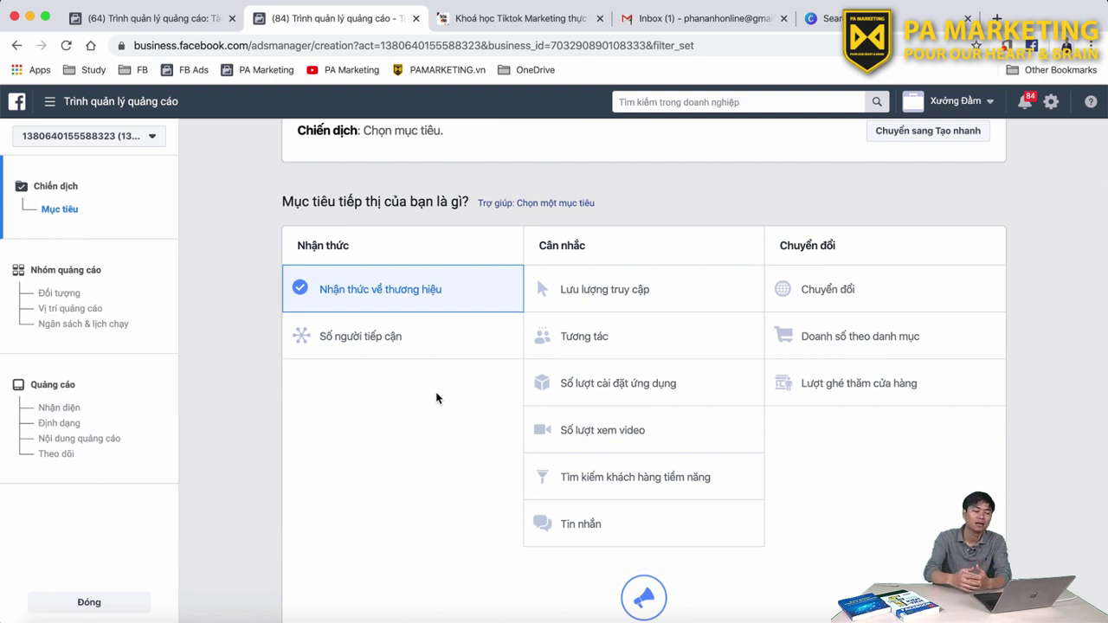
Step: Try the Lưu lượng truy cập objective, followed by Tương tác, and review the engagement types and campaign settings
left_click(661, 291)
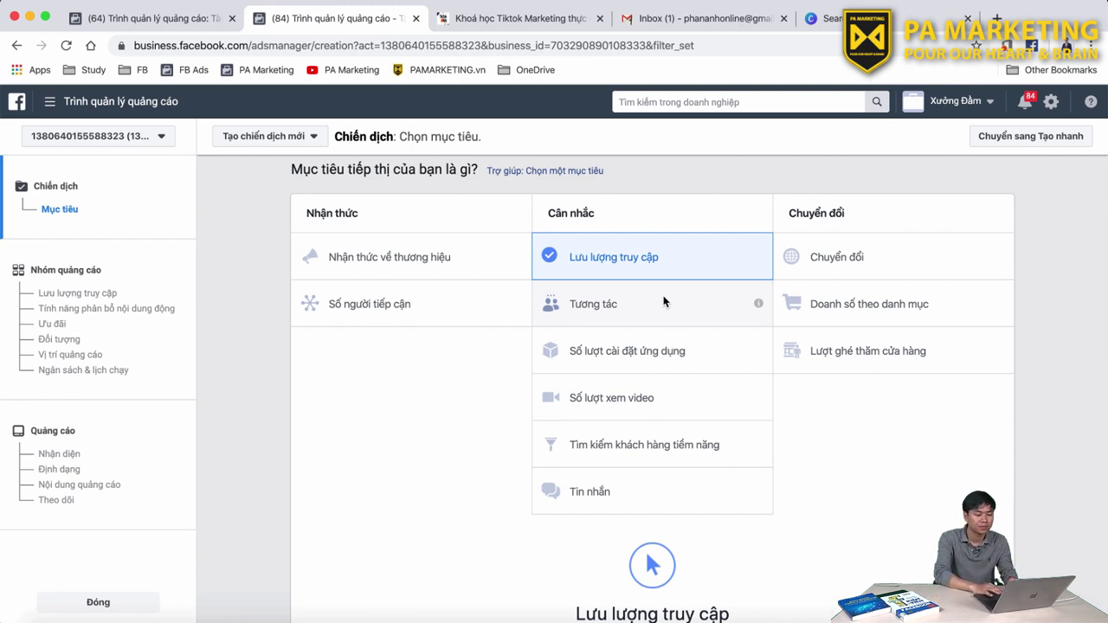
left_click(662, 298)
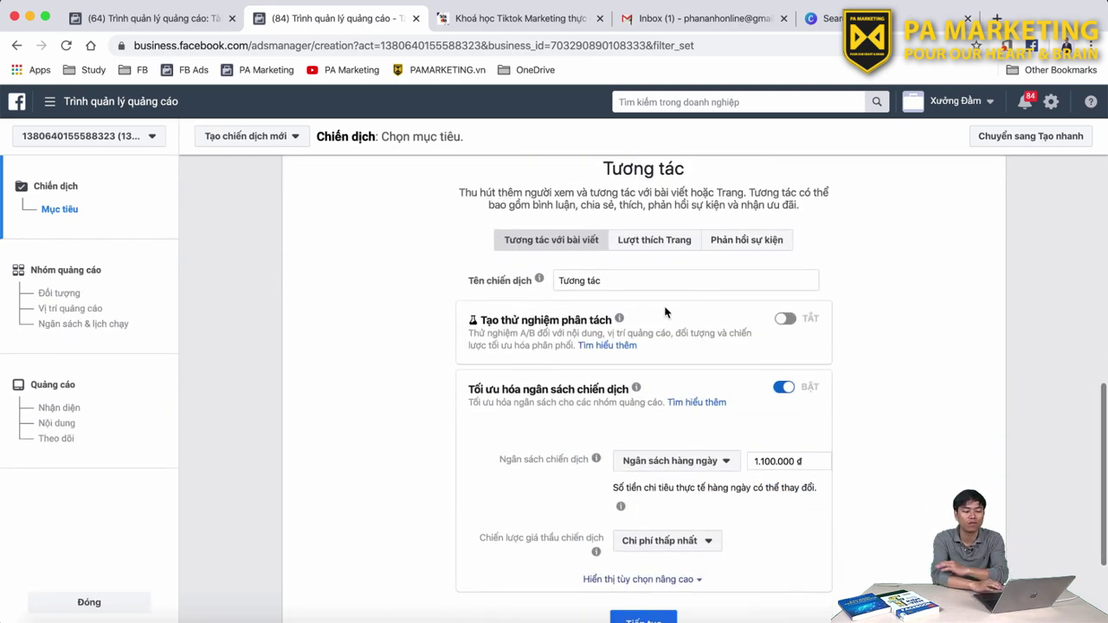
scroll(664, 312, "up", 5)
scroll(665, 312, "down", 1)
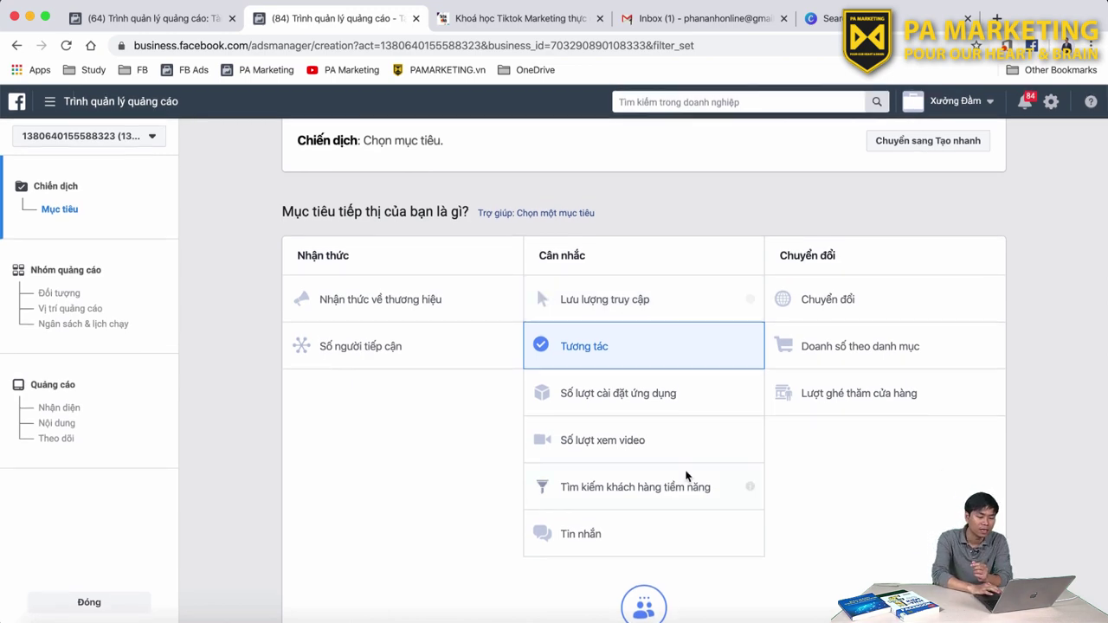
scroll(689, 479, "down", 5)
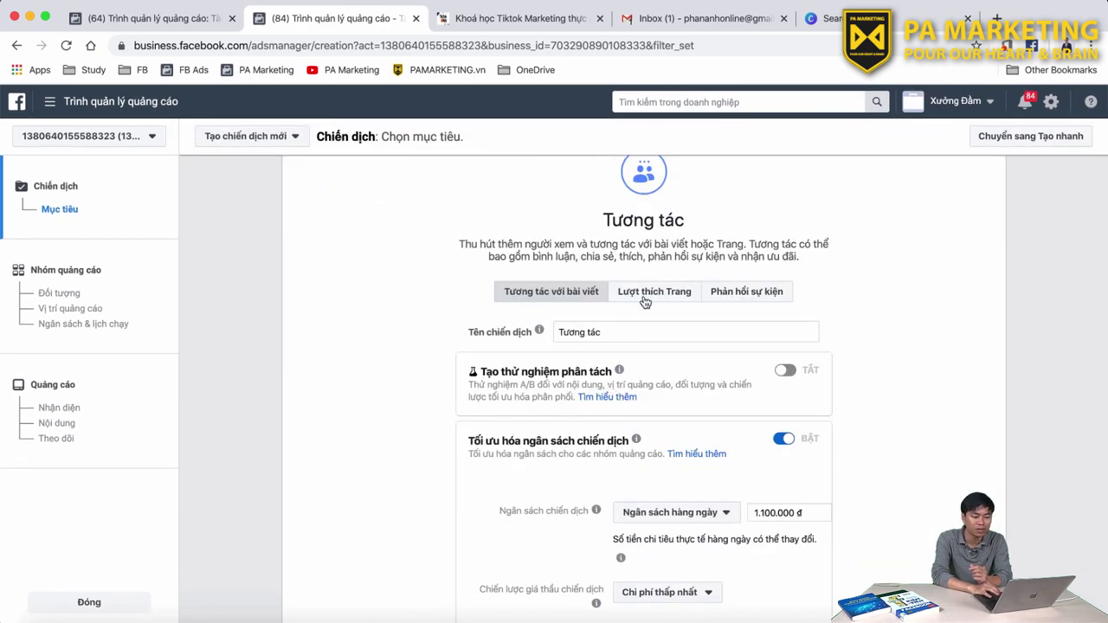
scroll(756, 310, "up", 5)
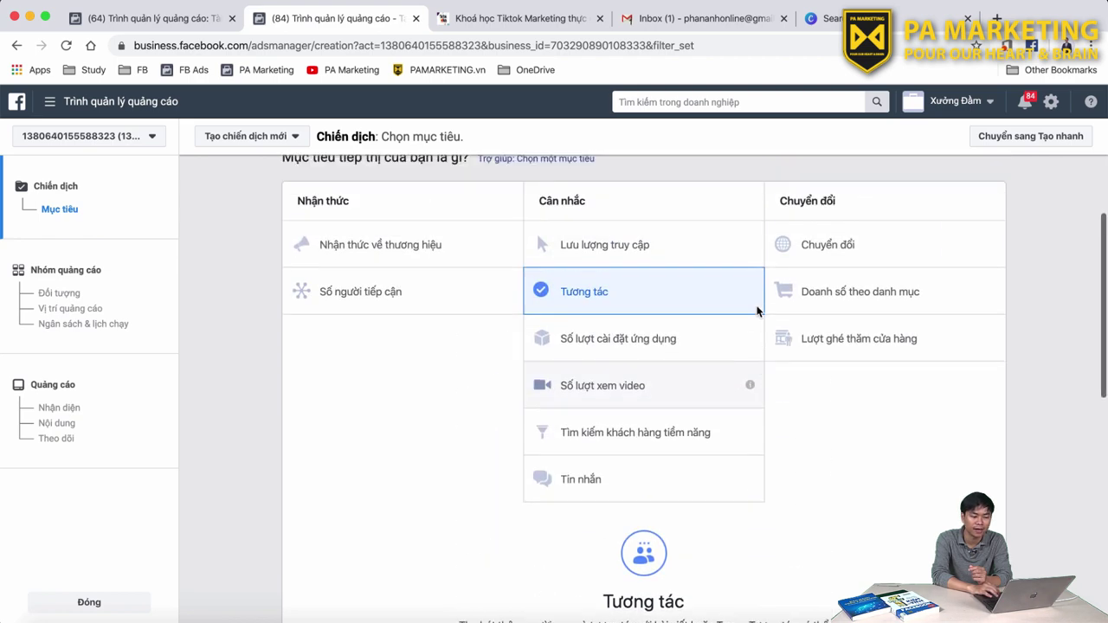
Step: Try the Số lượt cài đặt ứng dụng objective and switch to Số lượt xem video to view its description
left_click(612, 343)
scroll(611, 346, "up", 5)
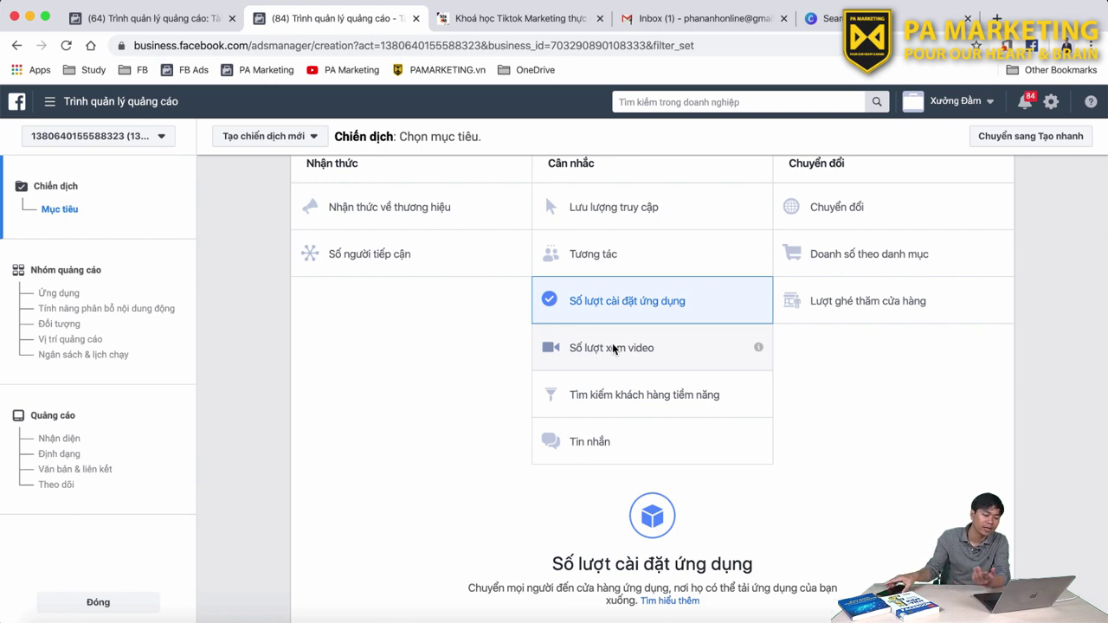
left_click(688, 352)
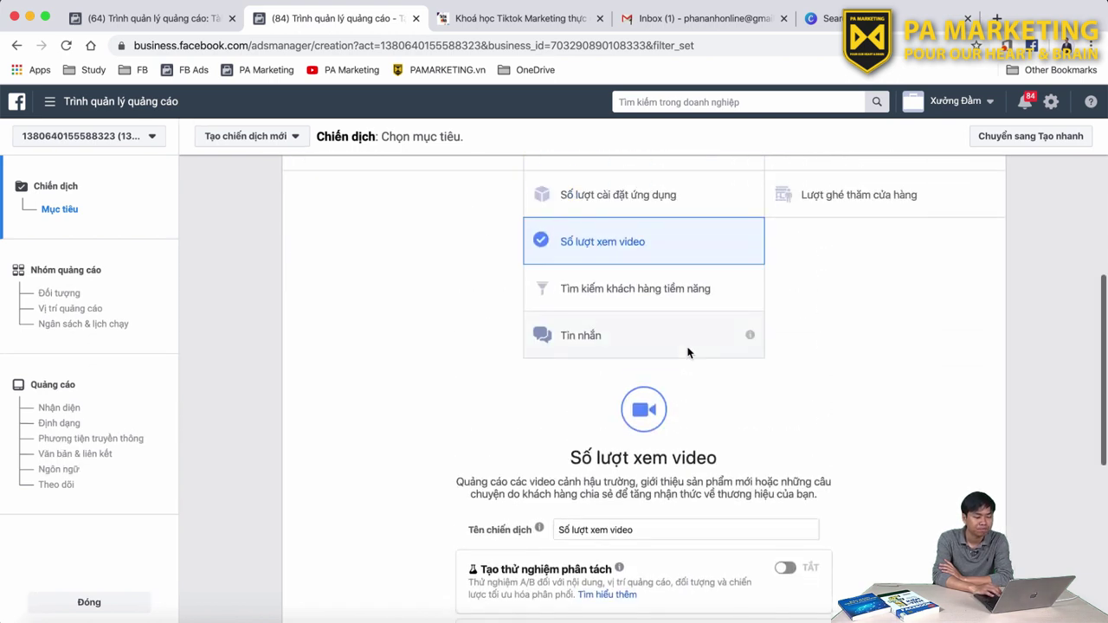
scroll(688, 351, "up", 1)
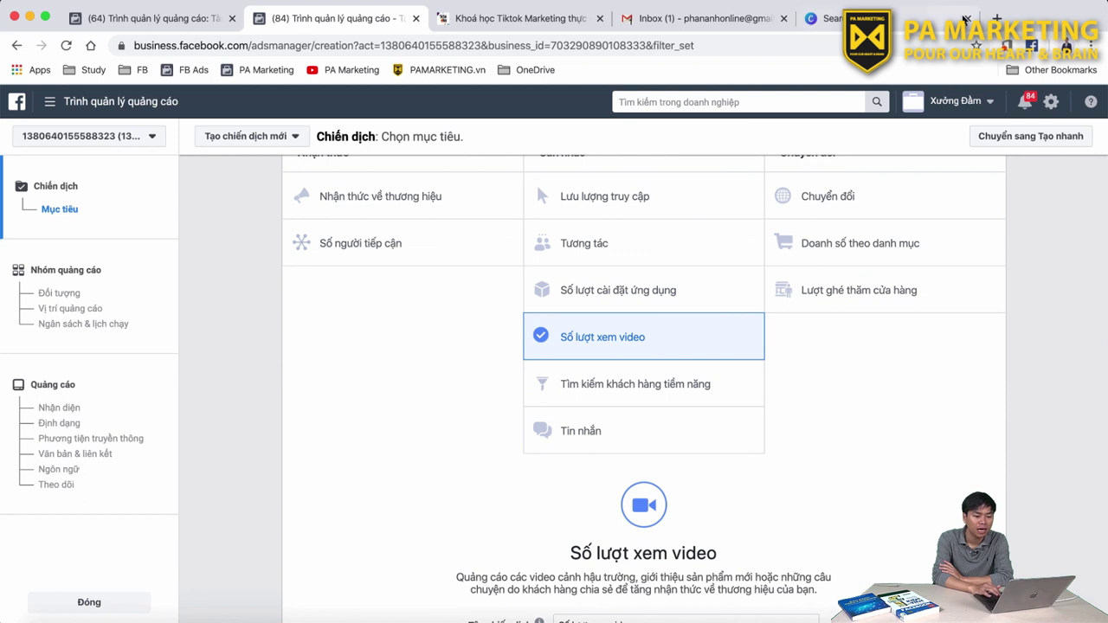
scroll(898, 400, "up", 1)
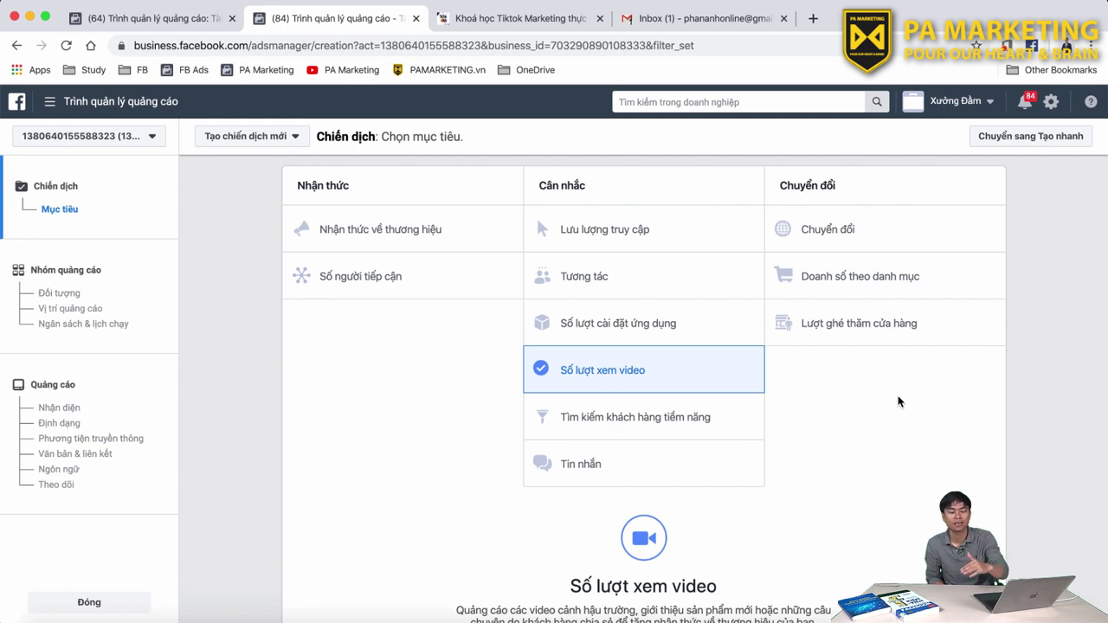
Step: Select the Tìm kiếm khách hàng tiềm năng objective and review its description, budget and bid strategy settings
left_click(619, 417)
scroll(618, 423, "up", 3)
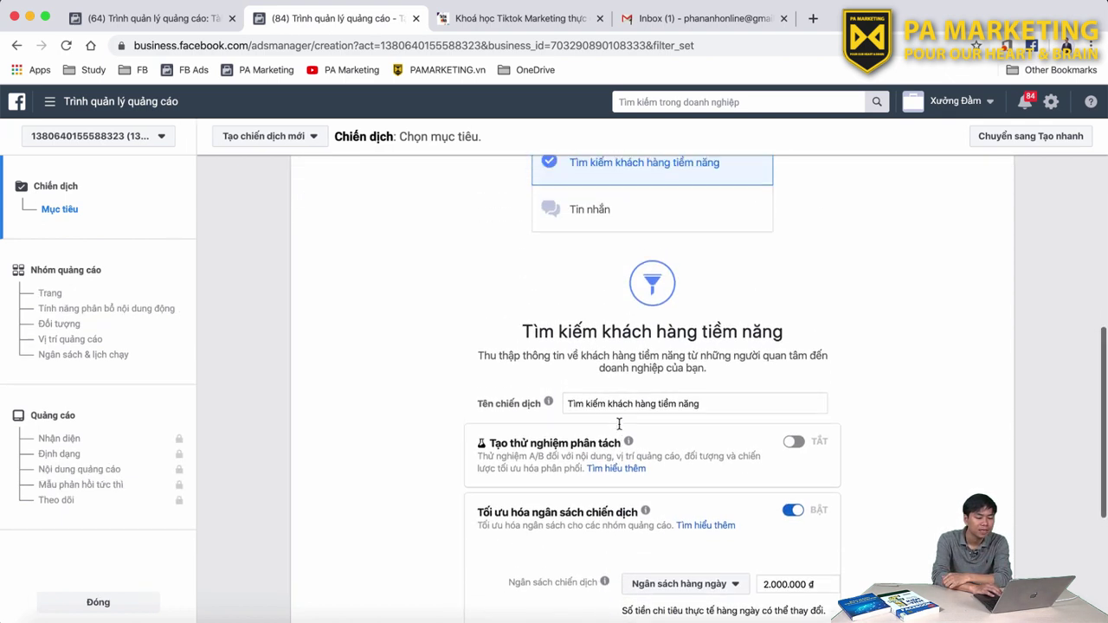
scroll(619, 423, "down", 3)
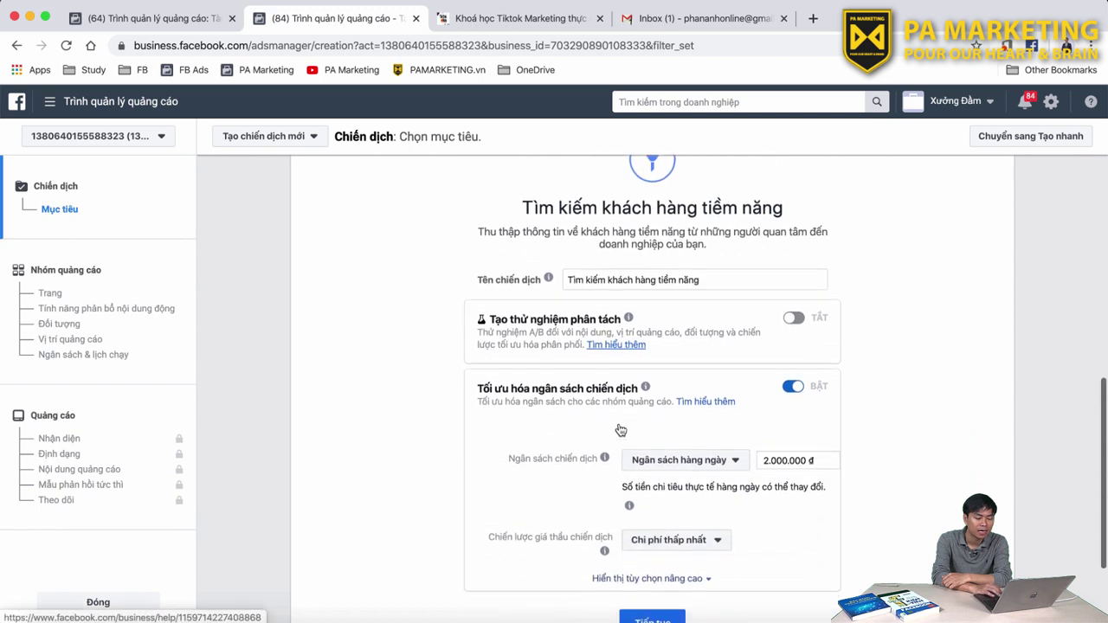
scroll(621, 430, "down", 3)
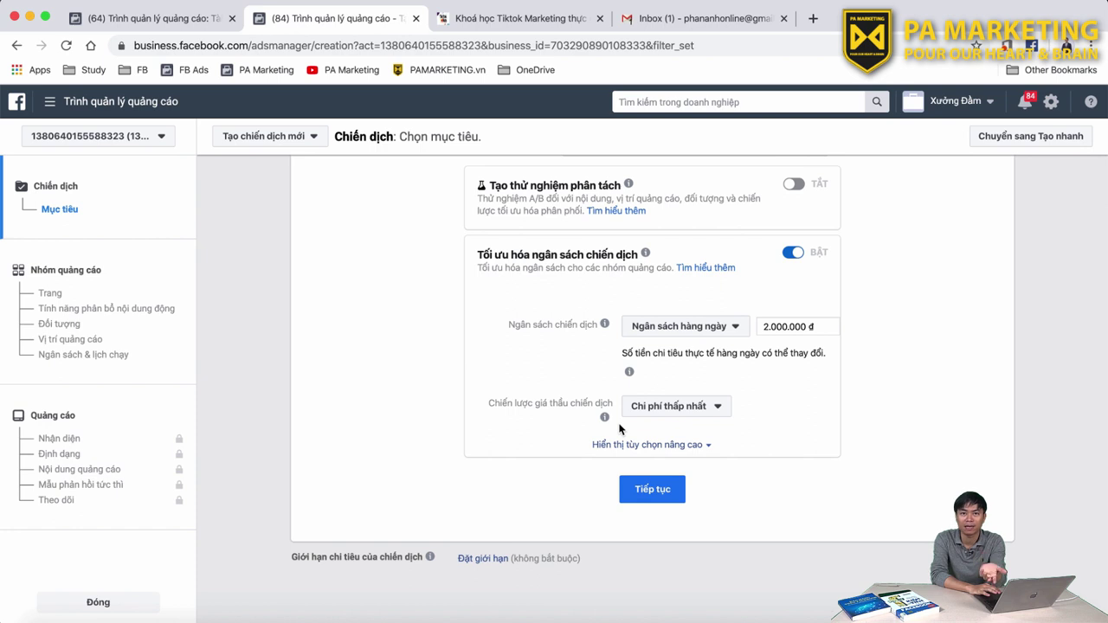
scroll(619, 428, "up", 5)
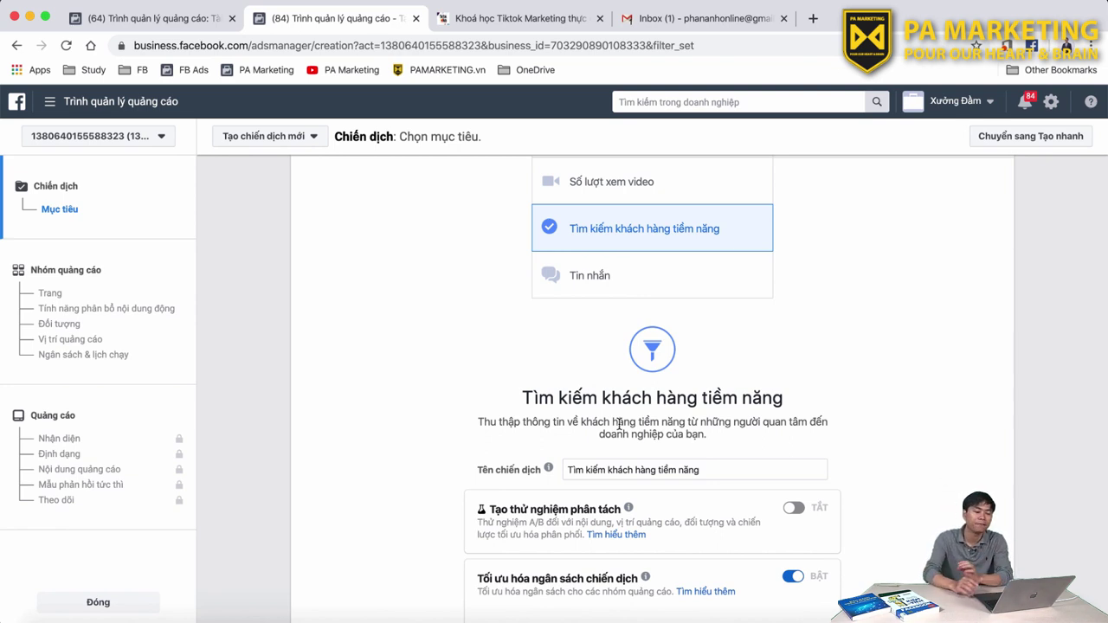
scroll(605, 426, "up", 2)
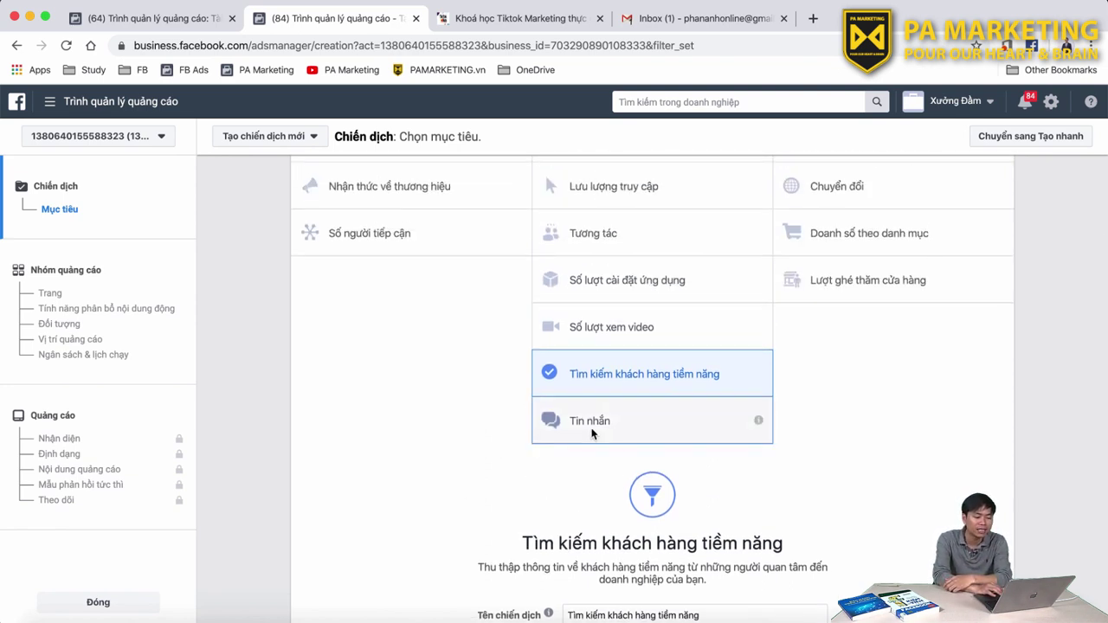
Step: Select the Tin nhắn objective and read its description
left_click(592, 430)
scroll(571, 428, "up", 4)
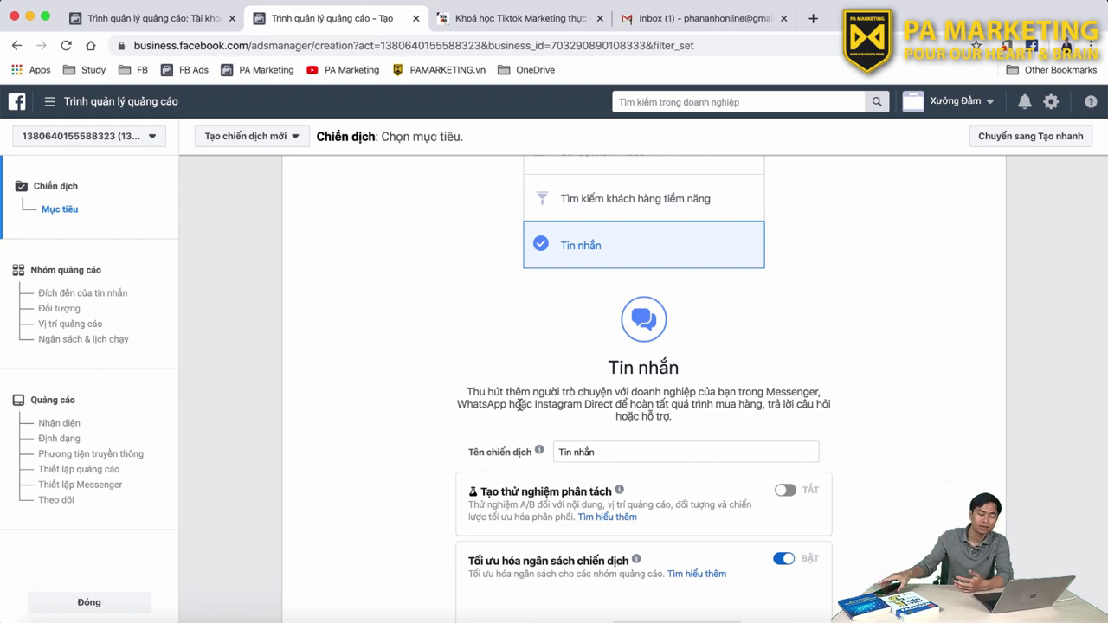
scroll(519, 404, "up", 3)
scroll(520, 404, "up", 1)
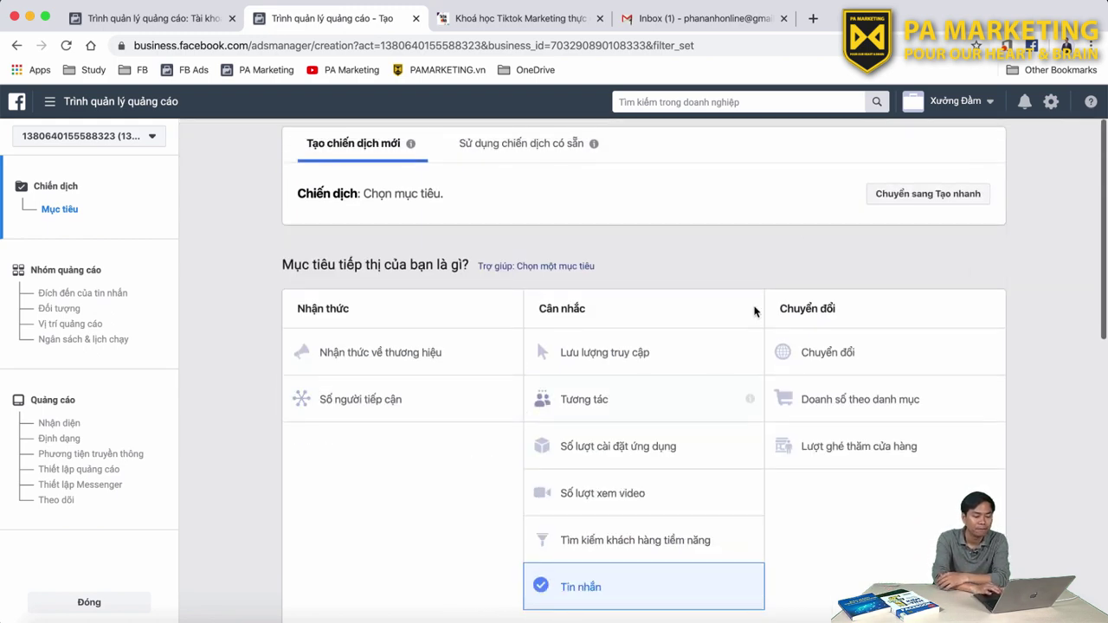
Step: Highlight the Chuyển đổi group heading briefly and close the browser tab of the Tiktok Marketing course
left_click_drag(808, 308, 922, 314)
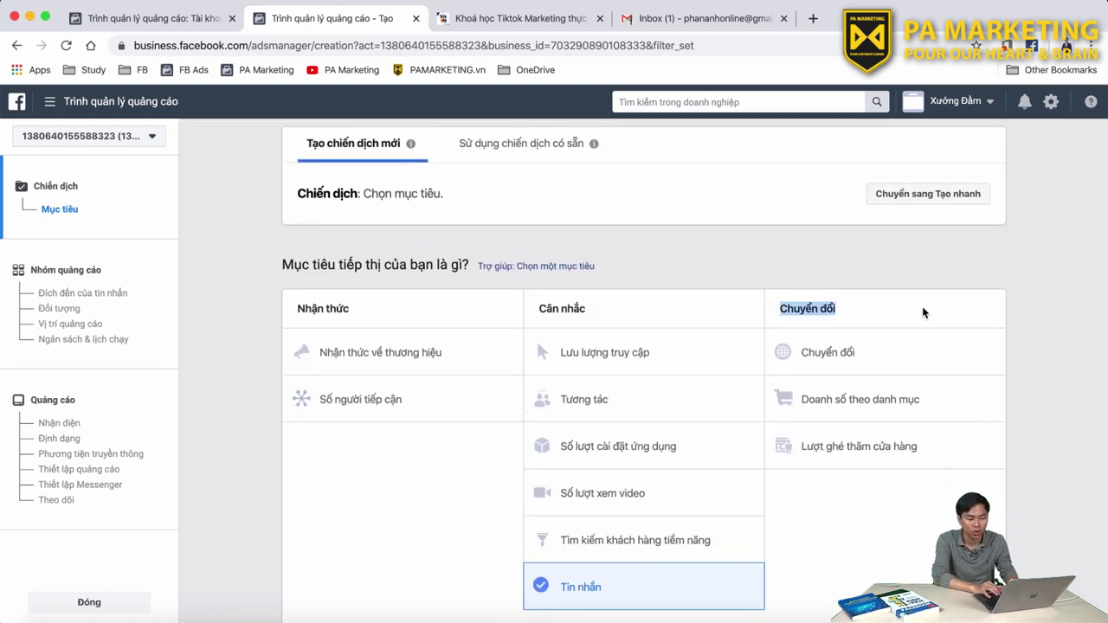
left_click(922, 313)
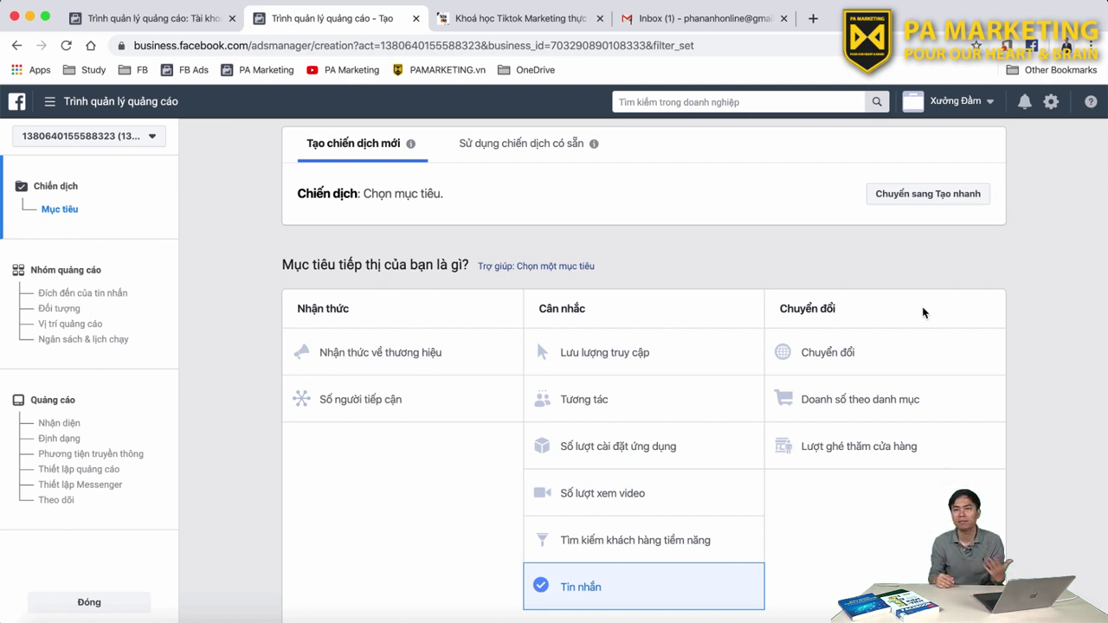
left_click(599, 19)
Step: Look through the Tin nhắn campaign settings and switch the objective to Lượt ghé thăm cửa hàng
scroll(884, 450, "down", 2)
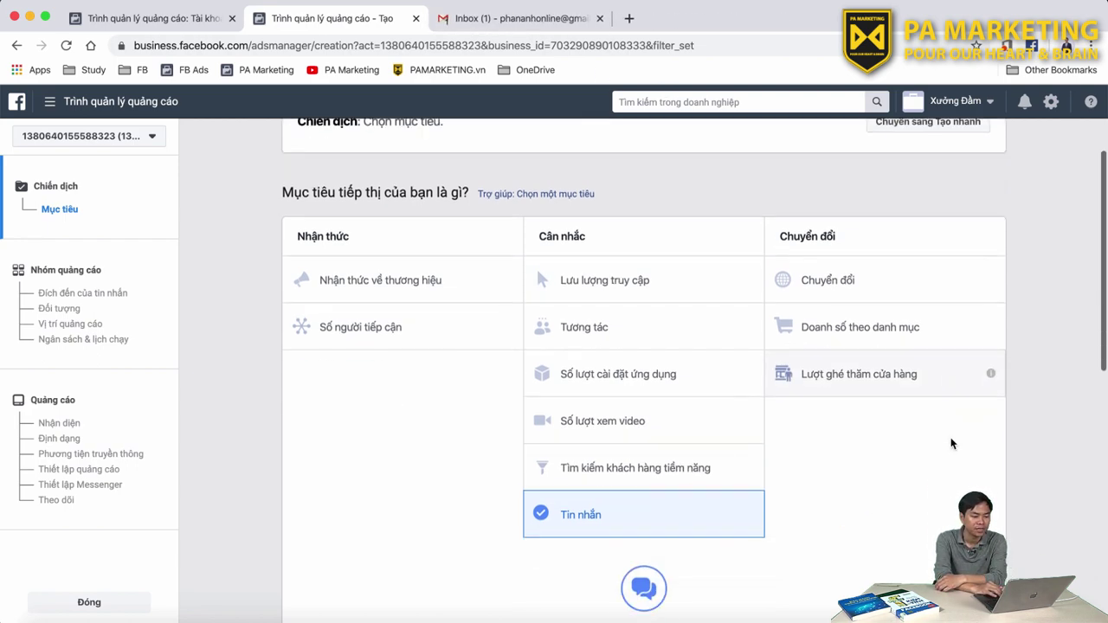
scroll(858, 437, "down", 6)
scroll(858, 436, "up", 6)
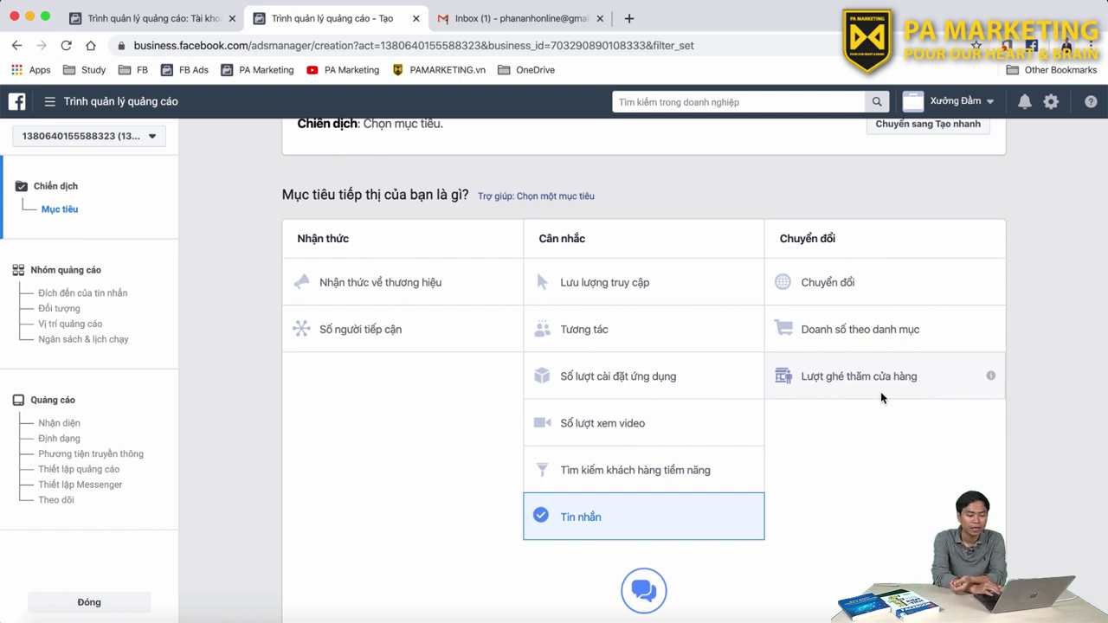
left_click_drag(805, 381, 925, 377)
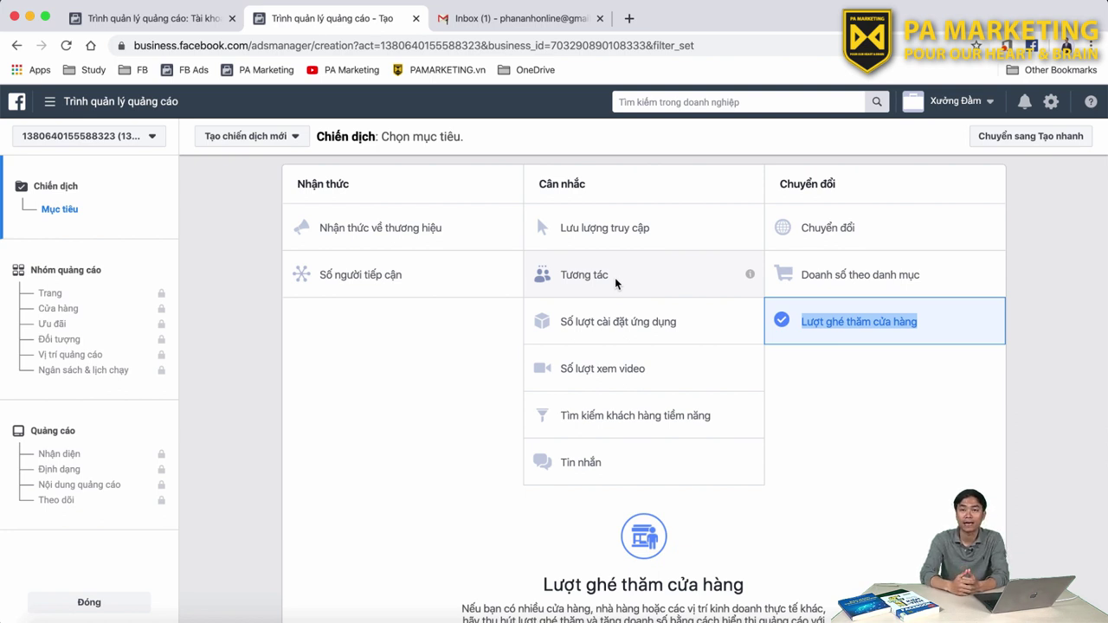
left_click(384, 378)
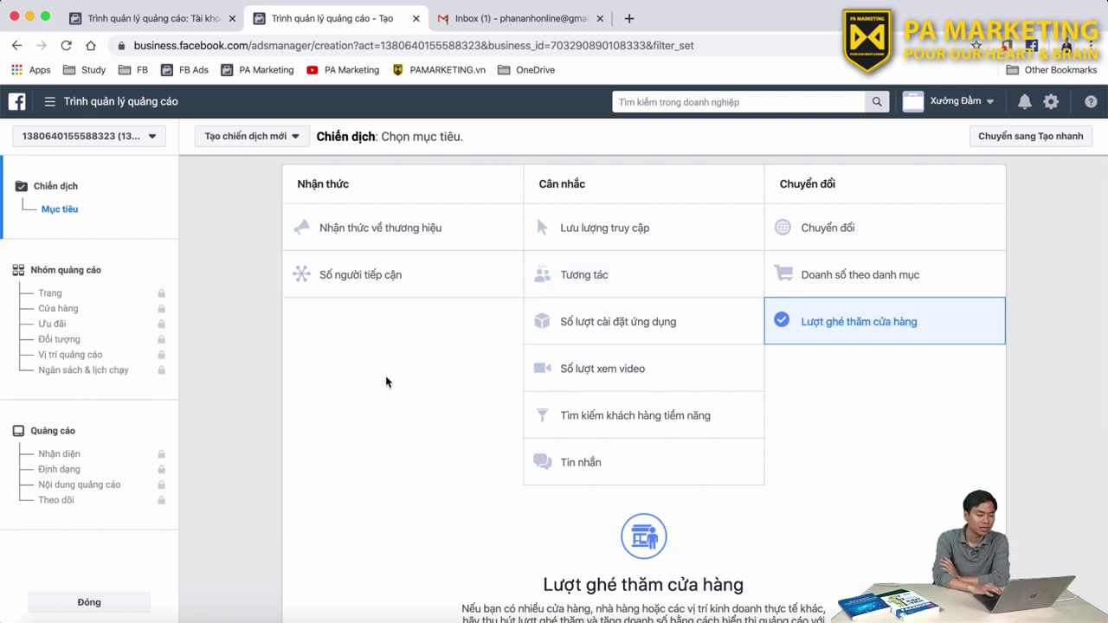
Step: Change the objective back to Tương tác and review its description and engagement types
scroll(386, 378, "up", 3)
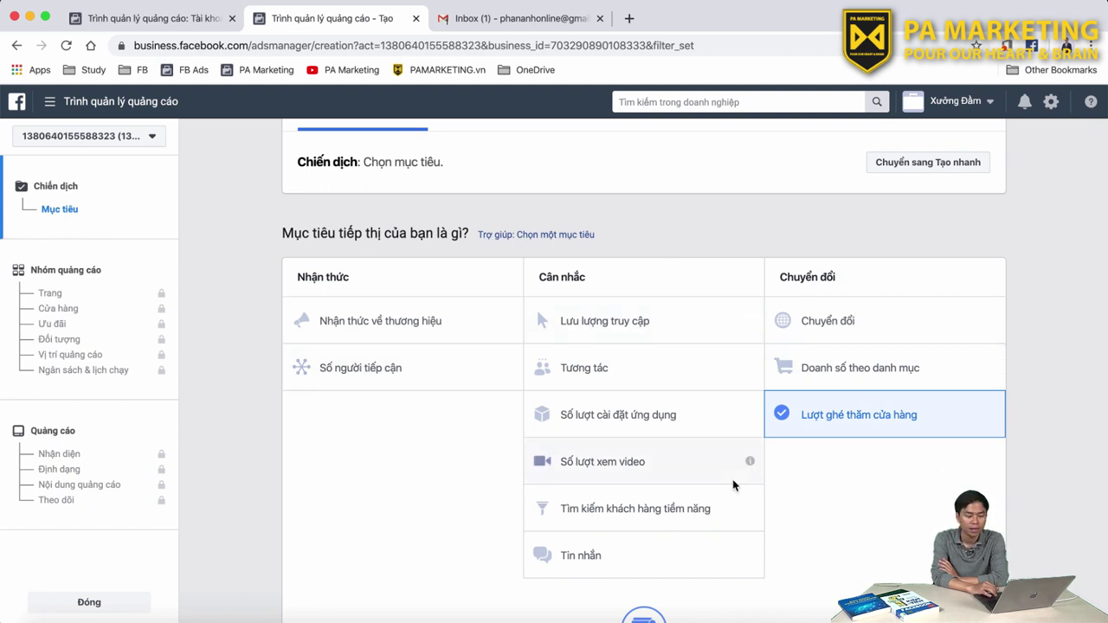
left_click(582, 370)
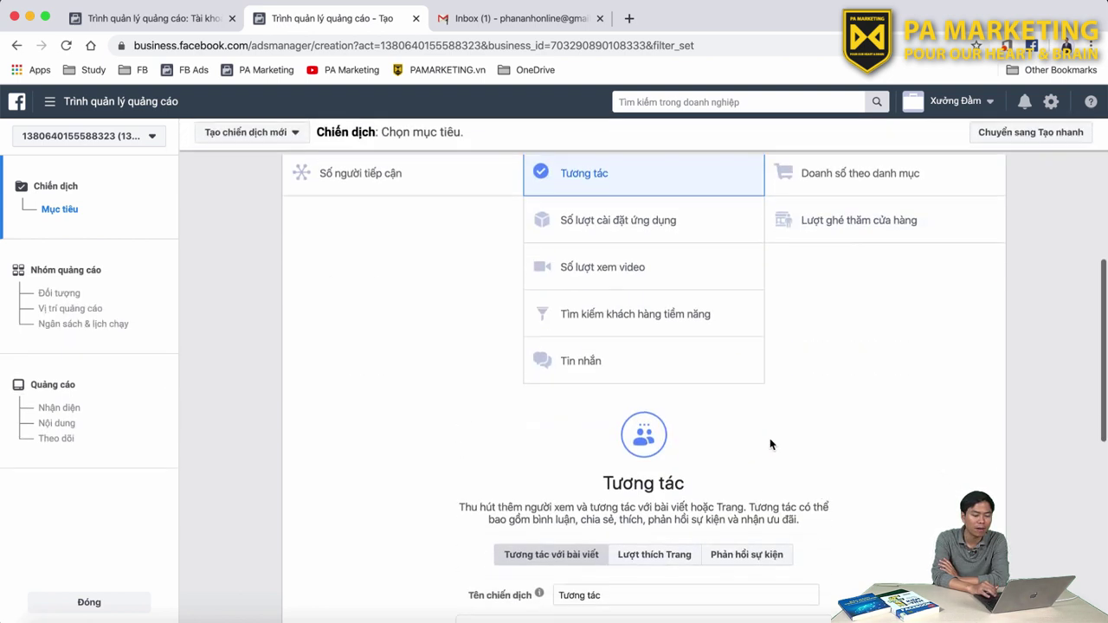
scroll(769, 444, "down", 3)
scroll(770, 444, "up", 4)
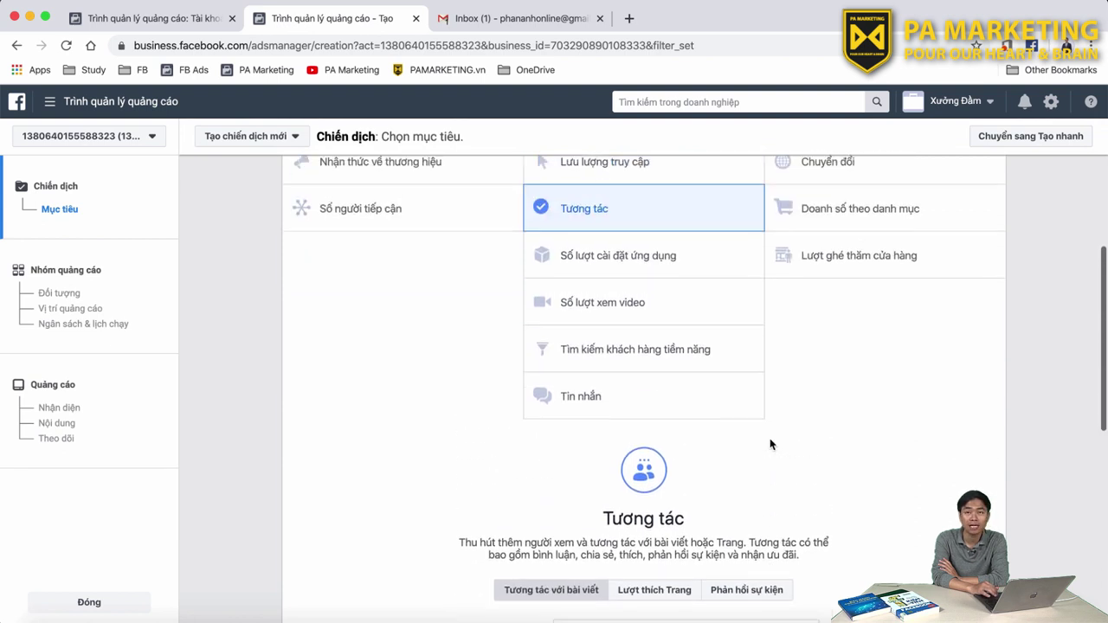
scroll(769, 444, "up", 1)
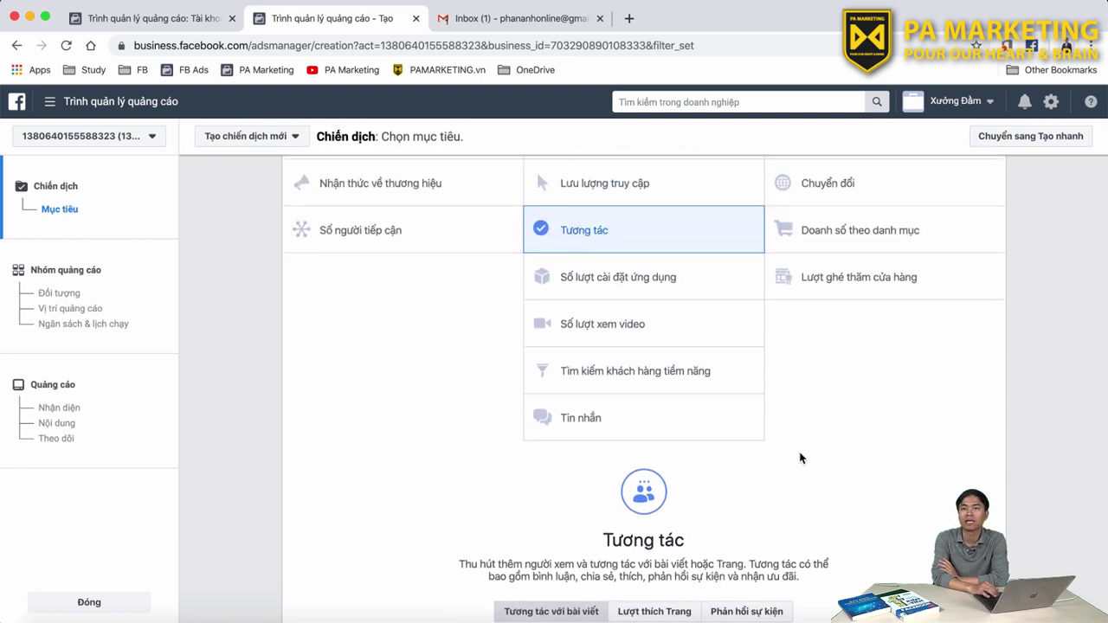
scroll(800, 457, "up", 3)
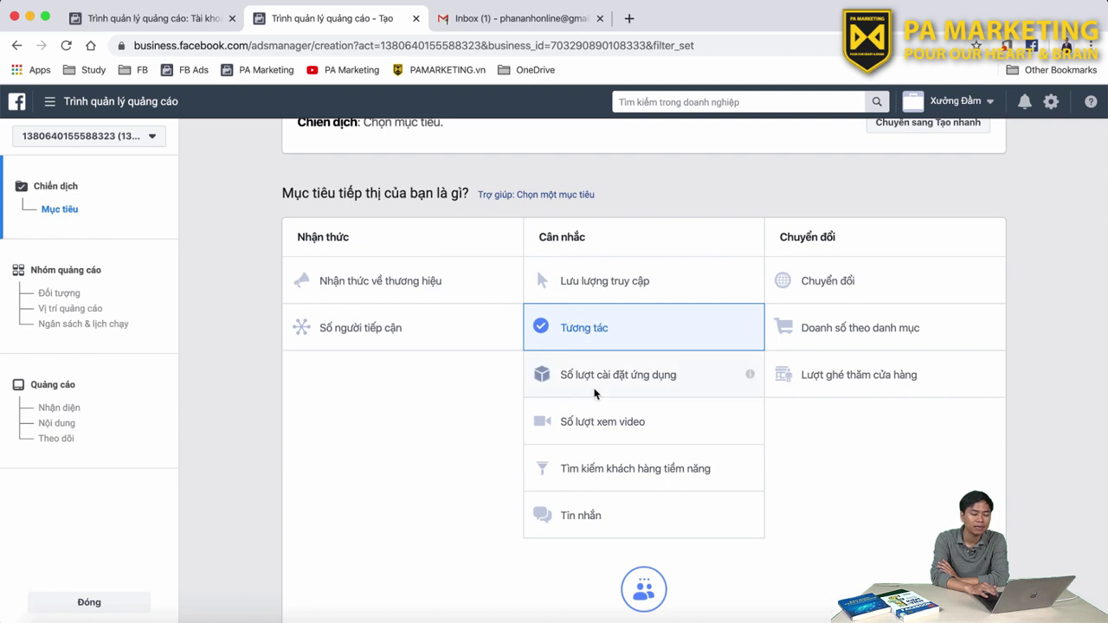
Step: Try the Lưu lượng truy cập objective, switch to Số lượt xem video and review its campaign settings
left_click(604, 281)
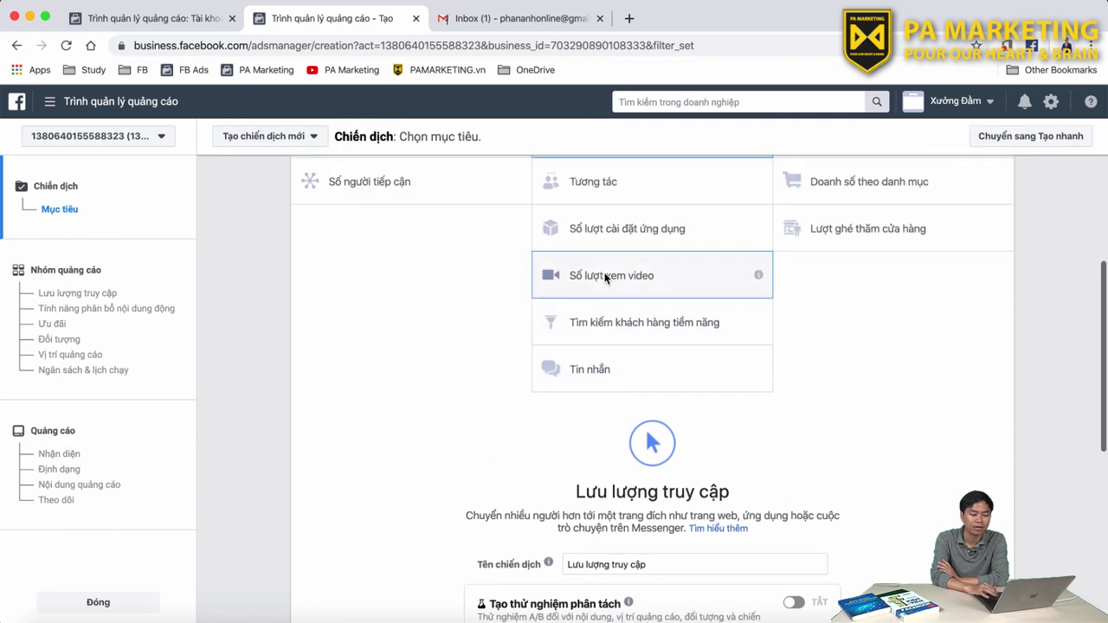
left_click(604, 277)
scroll(604, 273, "up", 10)
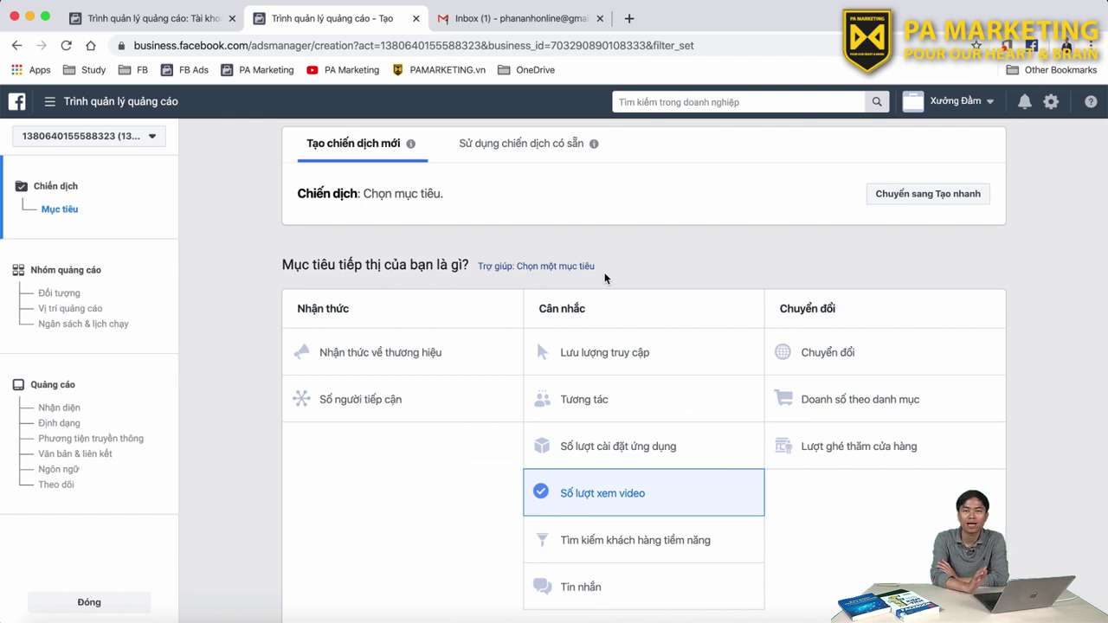
scroll(604, 275, "down", 10)
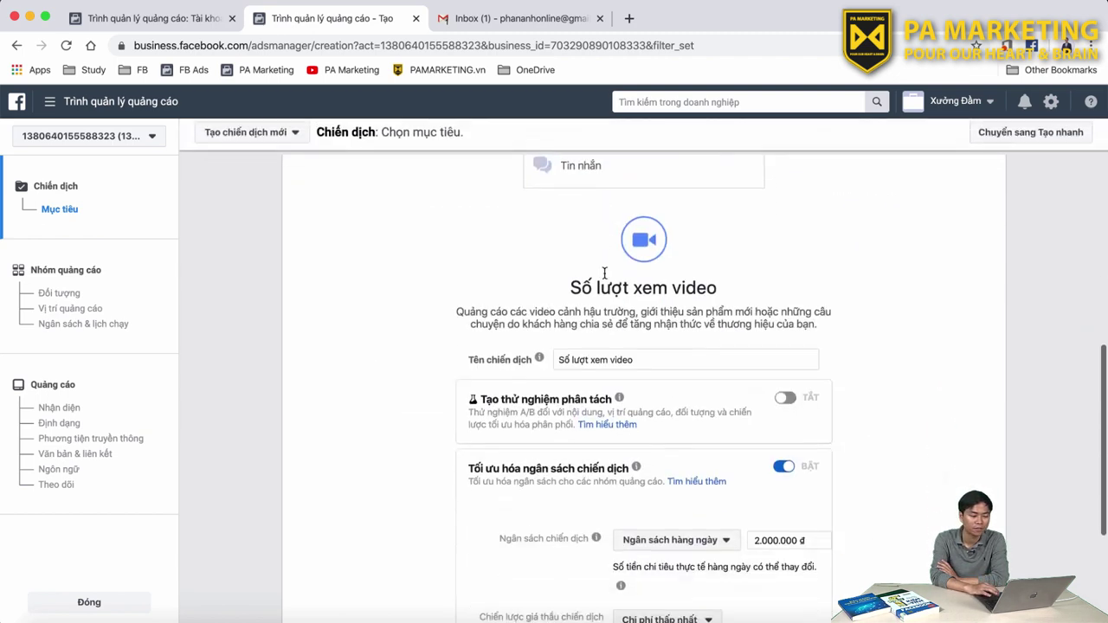
scroll(604, 273, "up", 10)
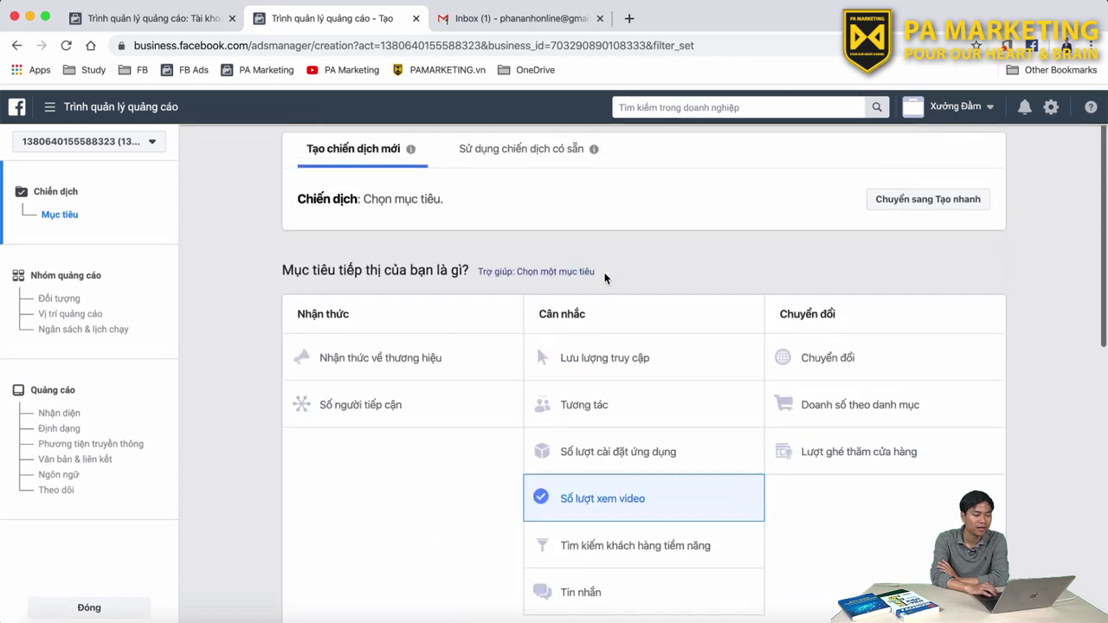